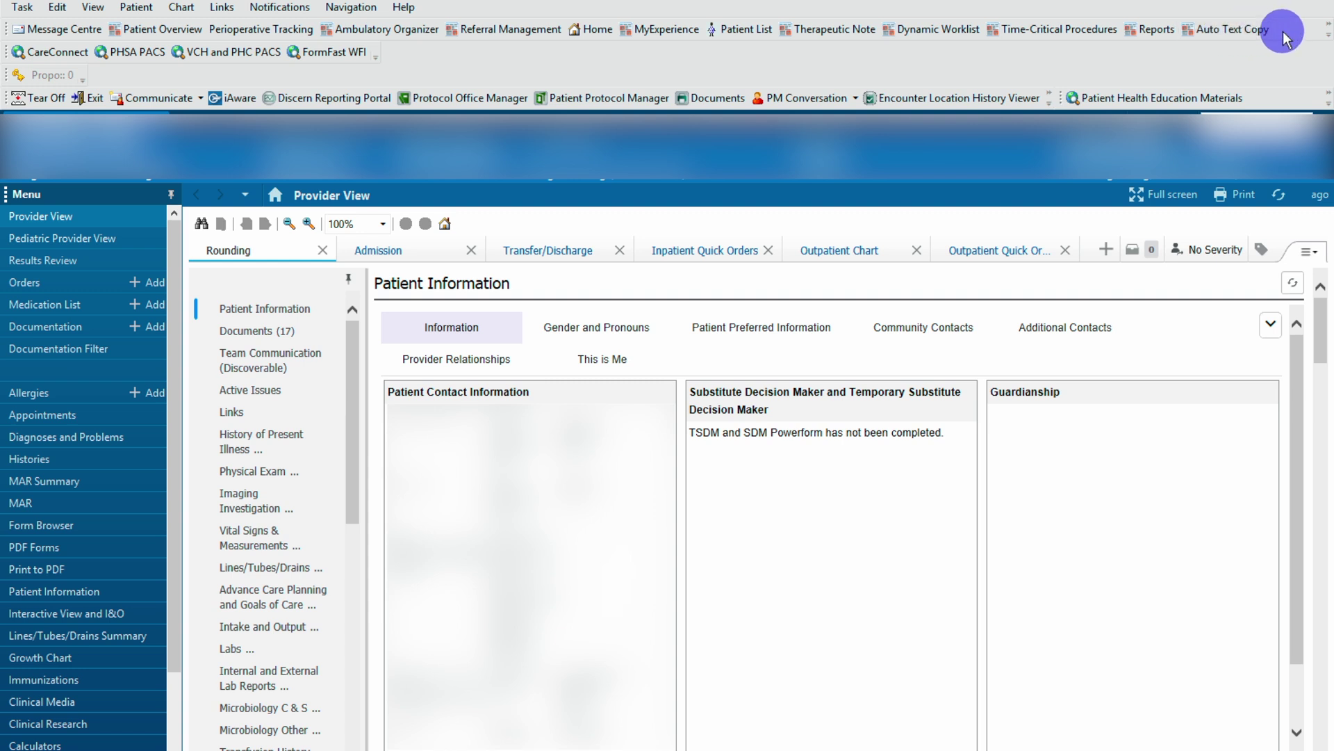
- Open the Auto Text Copy page and place the cursor in the user search field
left_click(1329, 29)
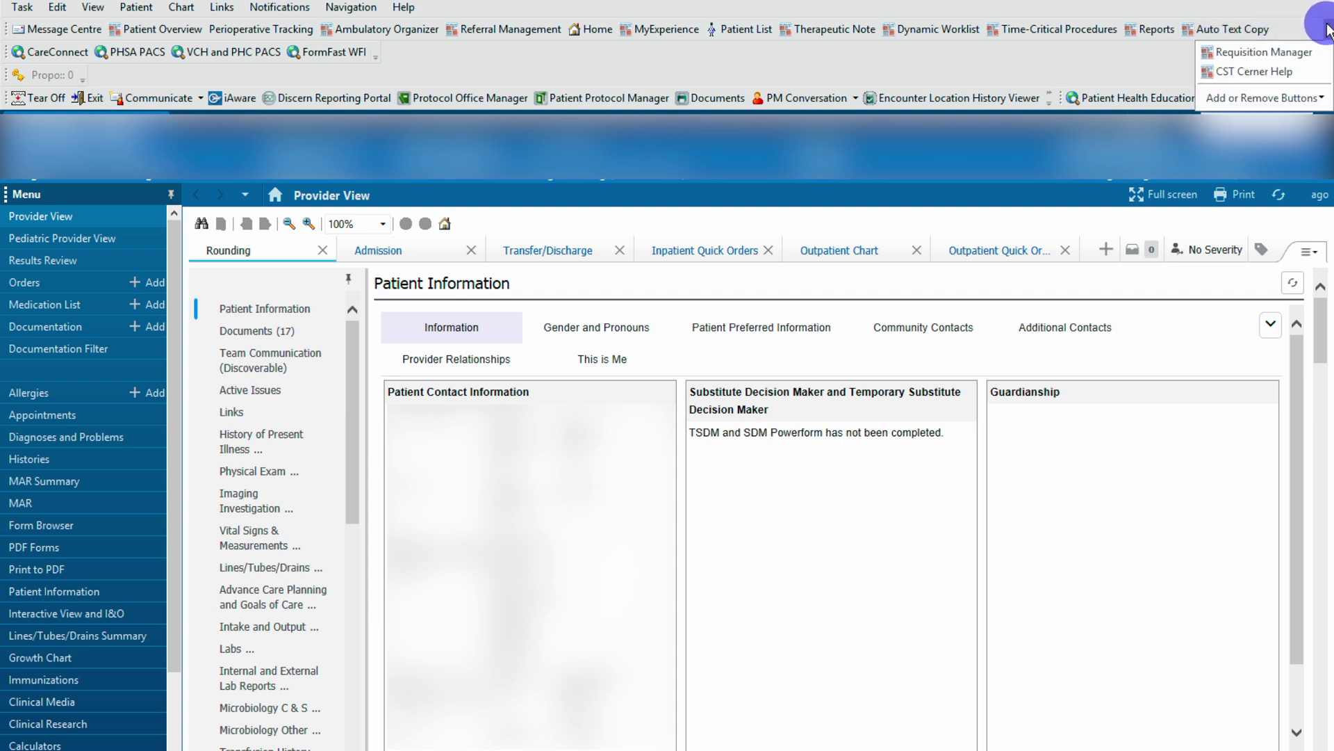
left_click(1228, 12)
left_click(1229, 29)
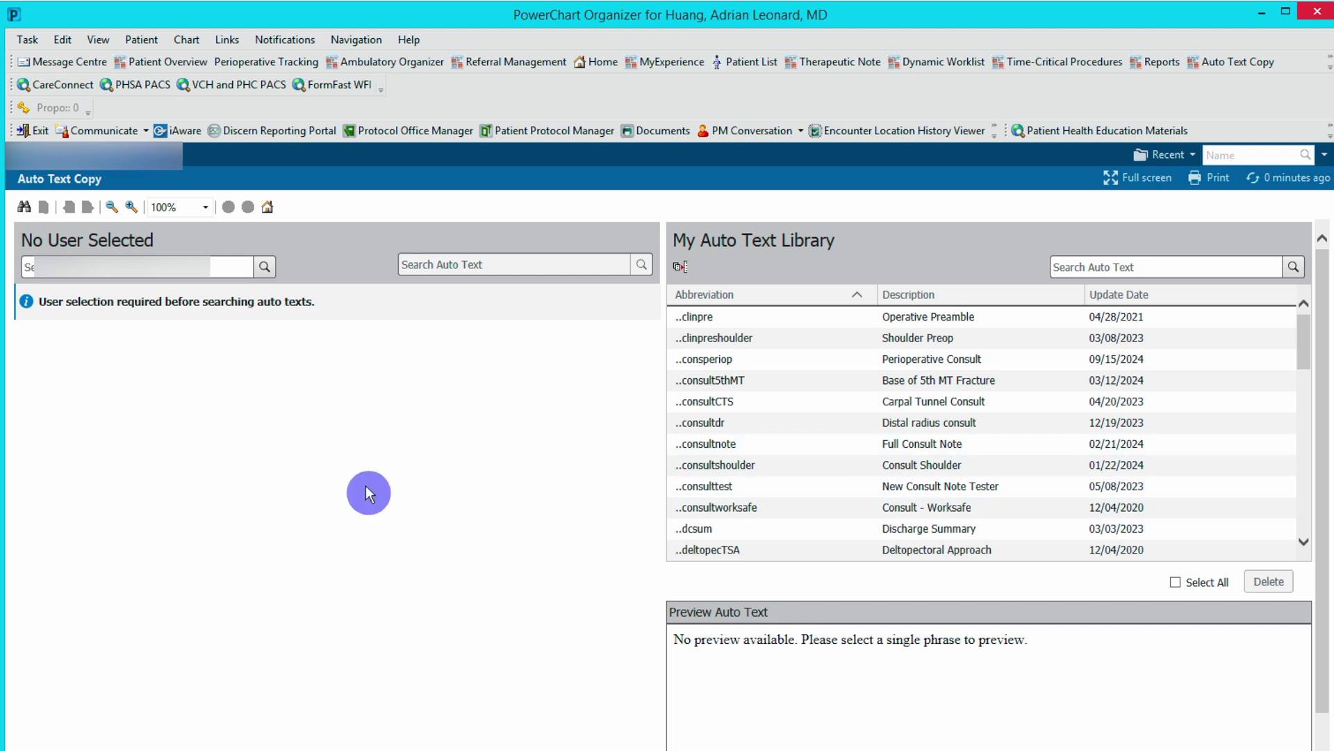
left_click(152, 264)
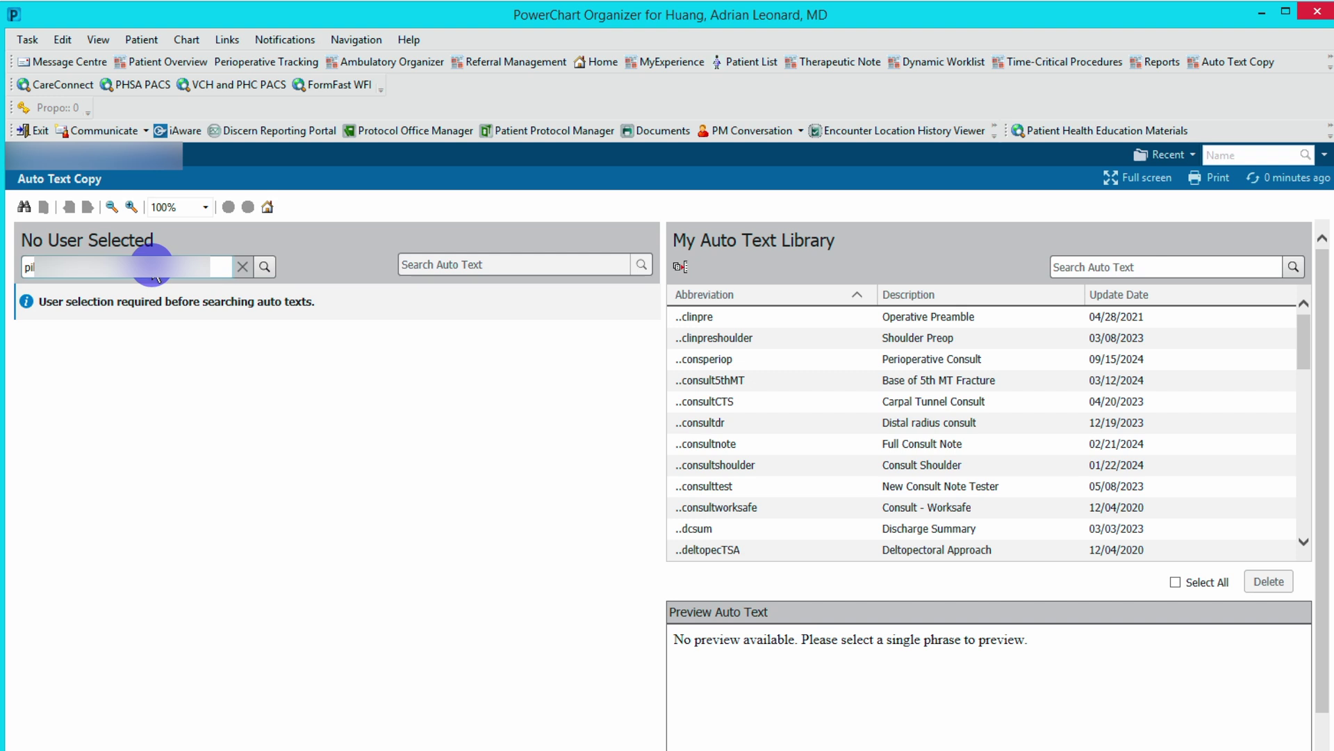
- Search for the other provider by name and select them from the results
type("pi")
key("Return")
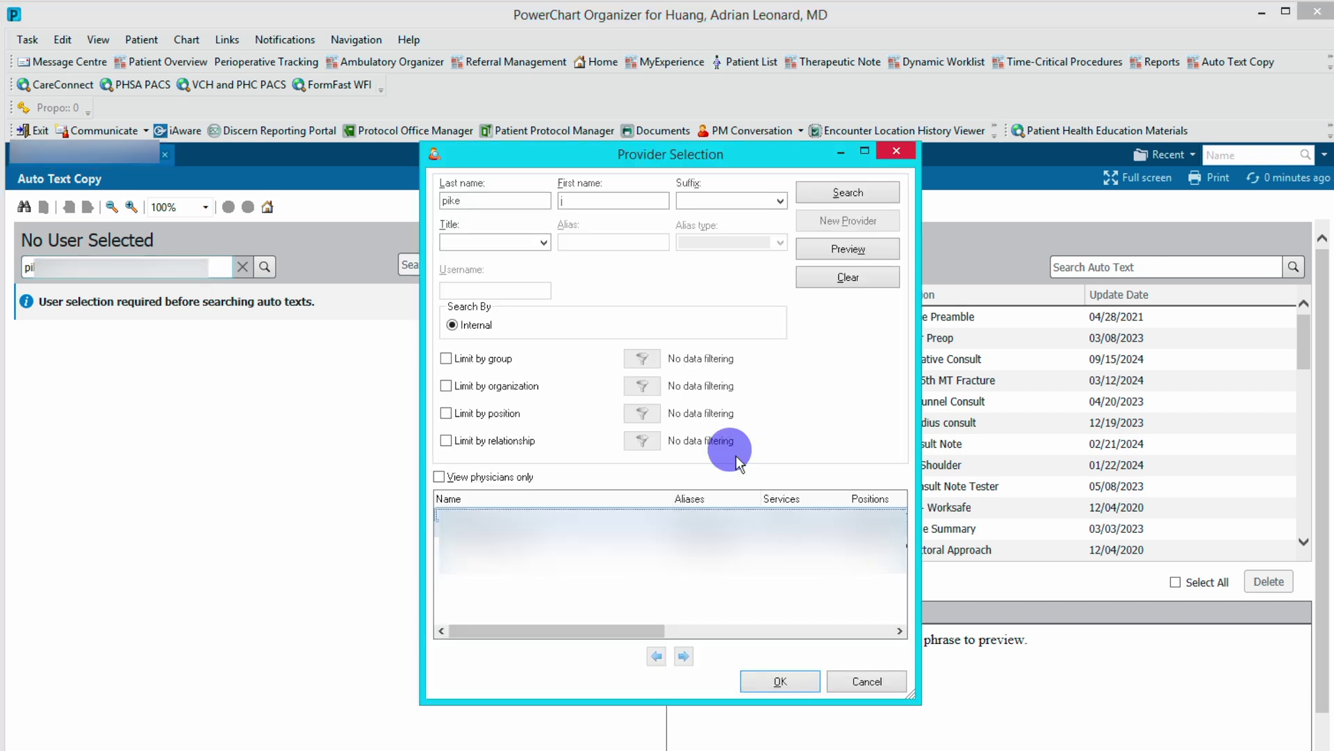
double_click(611, 531)
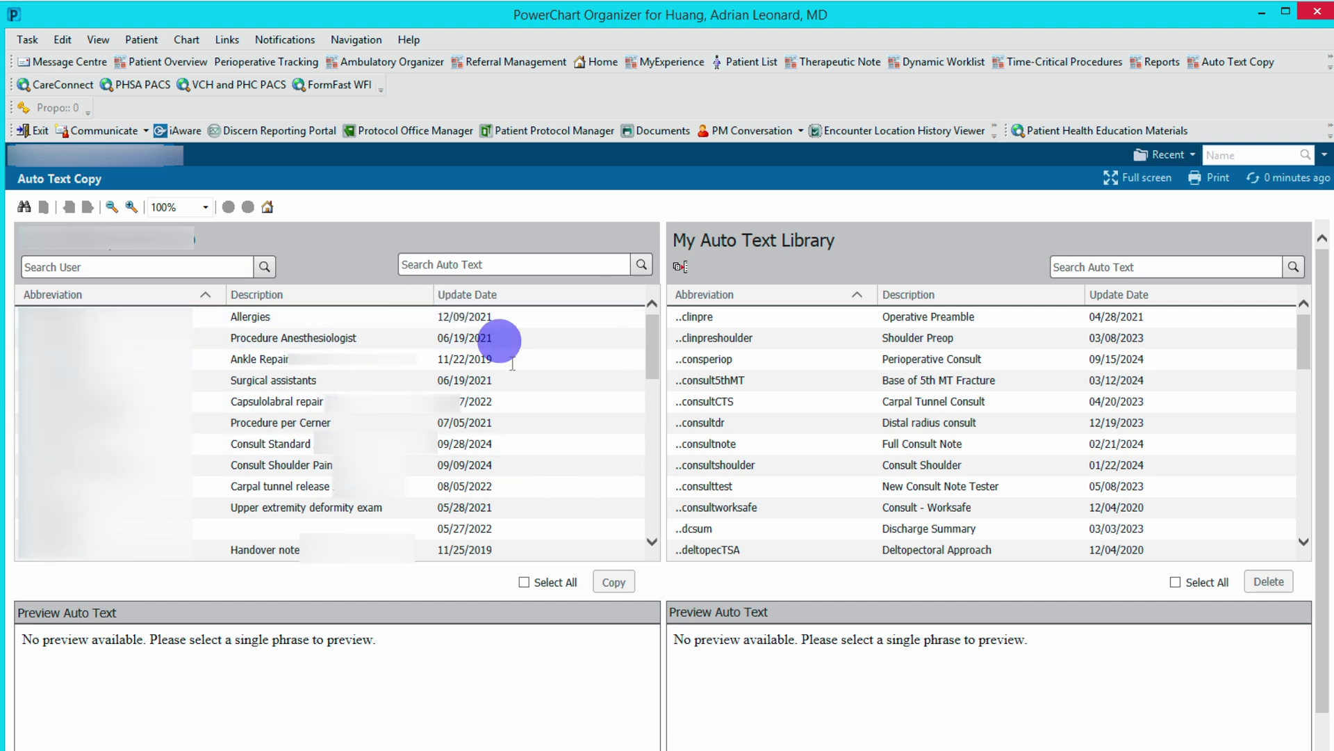
- Copy six auto texts, from Procedure Anesthesiologist through Consult Standard, into My Auto Text Library
left_click(295, 337)
left_click(276, 358, "ctrl")
left_click(281, 380, "ctrl")
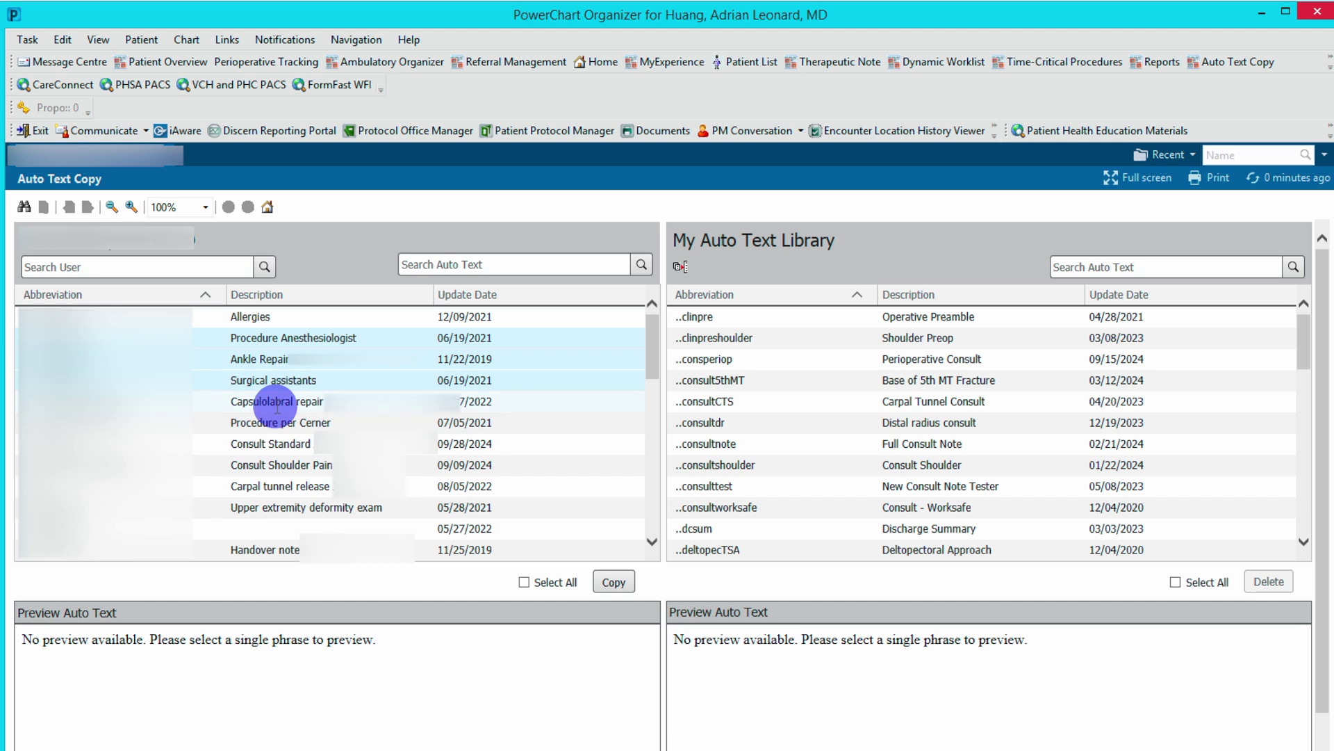
left_click(277, 401, "ctrl")
left_click(277, 424, "ctrl")
left_click(273, 443, "ctrl")
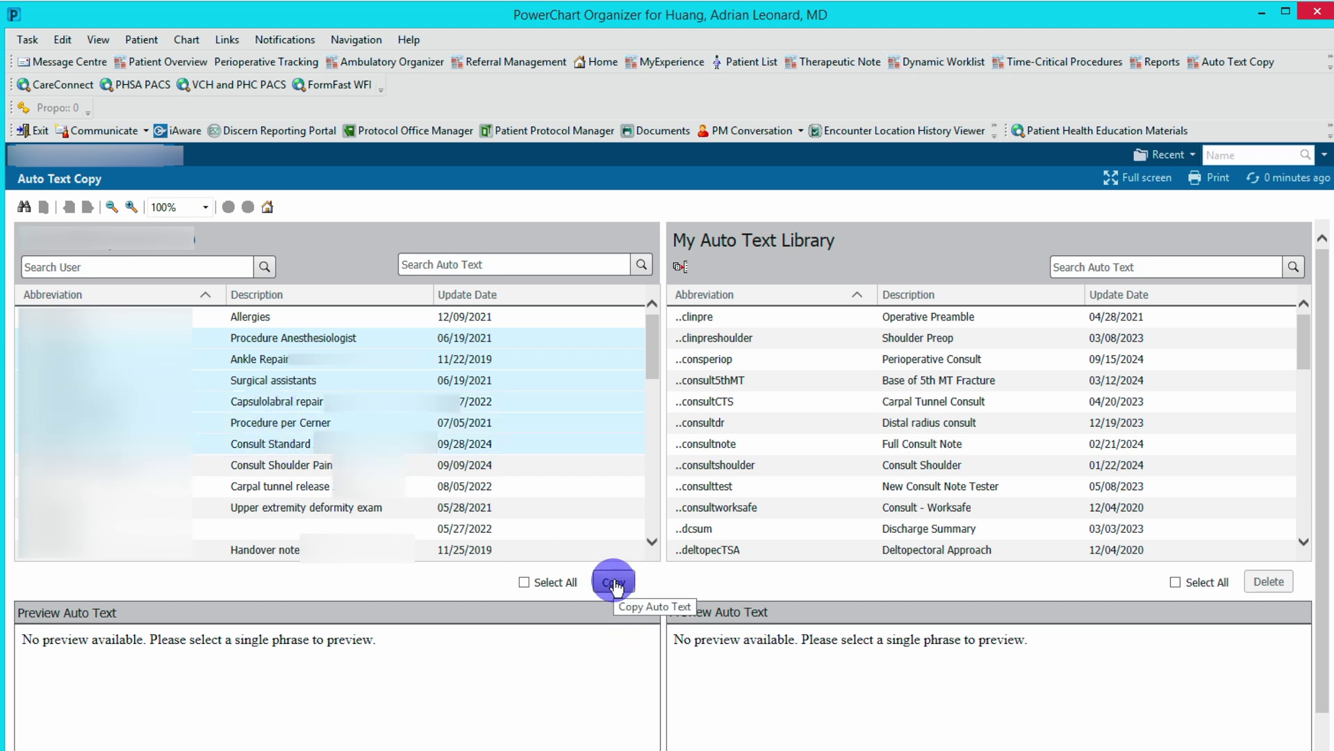
left_click(614, 584)
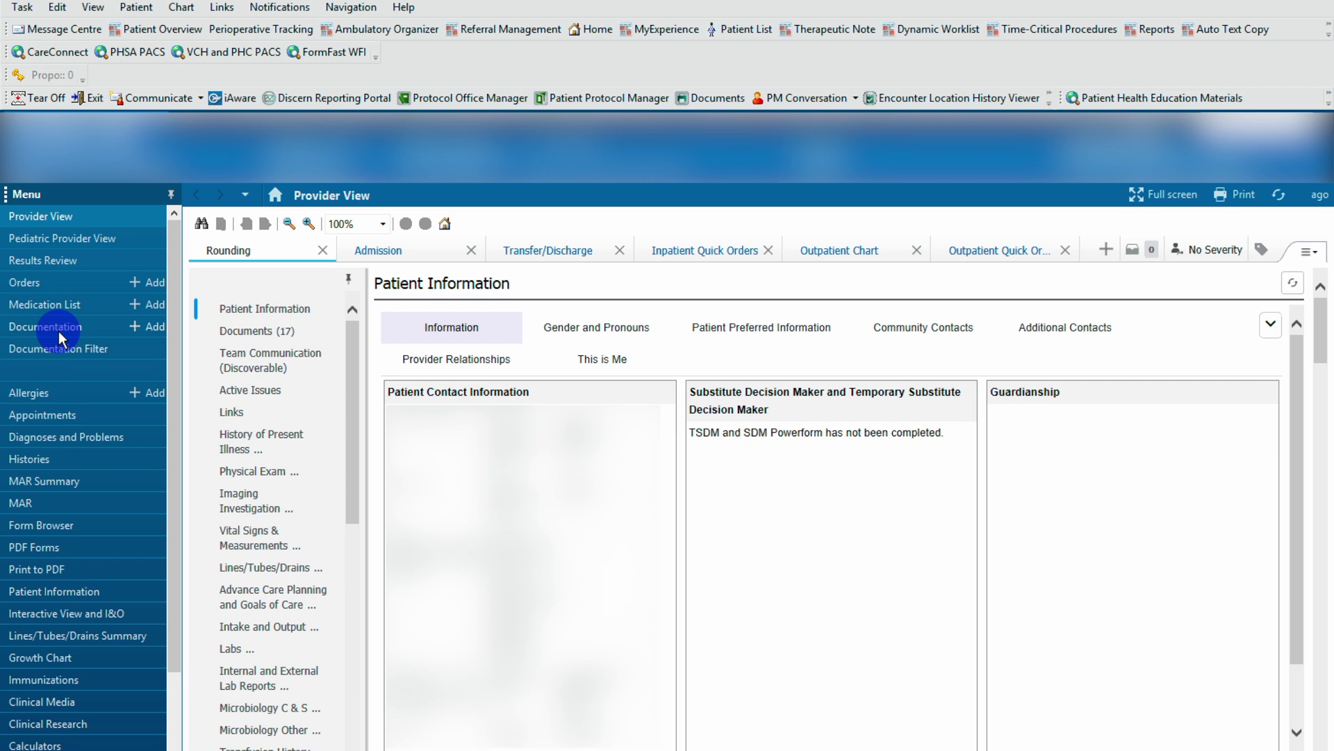
- From the patient's Outpatient Chart, create a new Ortho Clinic Note - Freetext
left_click(845, 252)
scroll(356, 745, "down", 5)
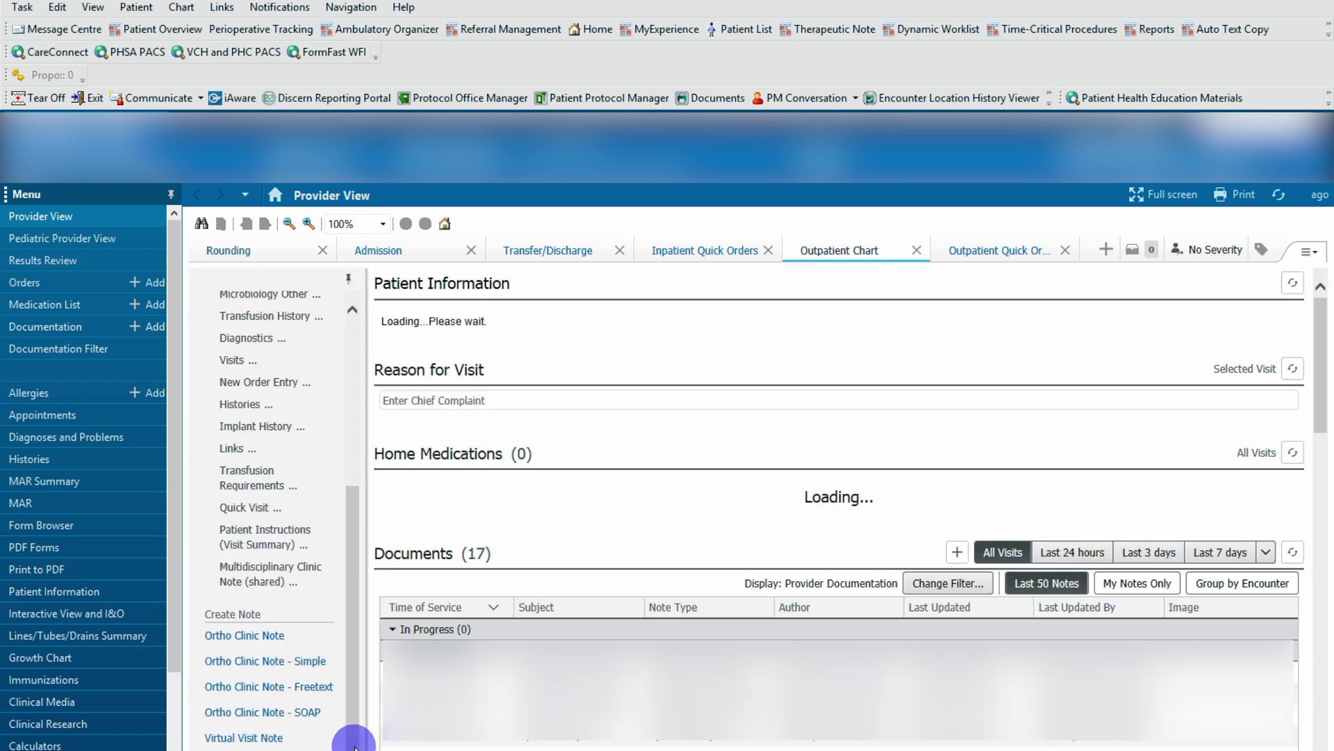
left_click(275, 688)
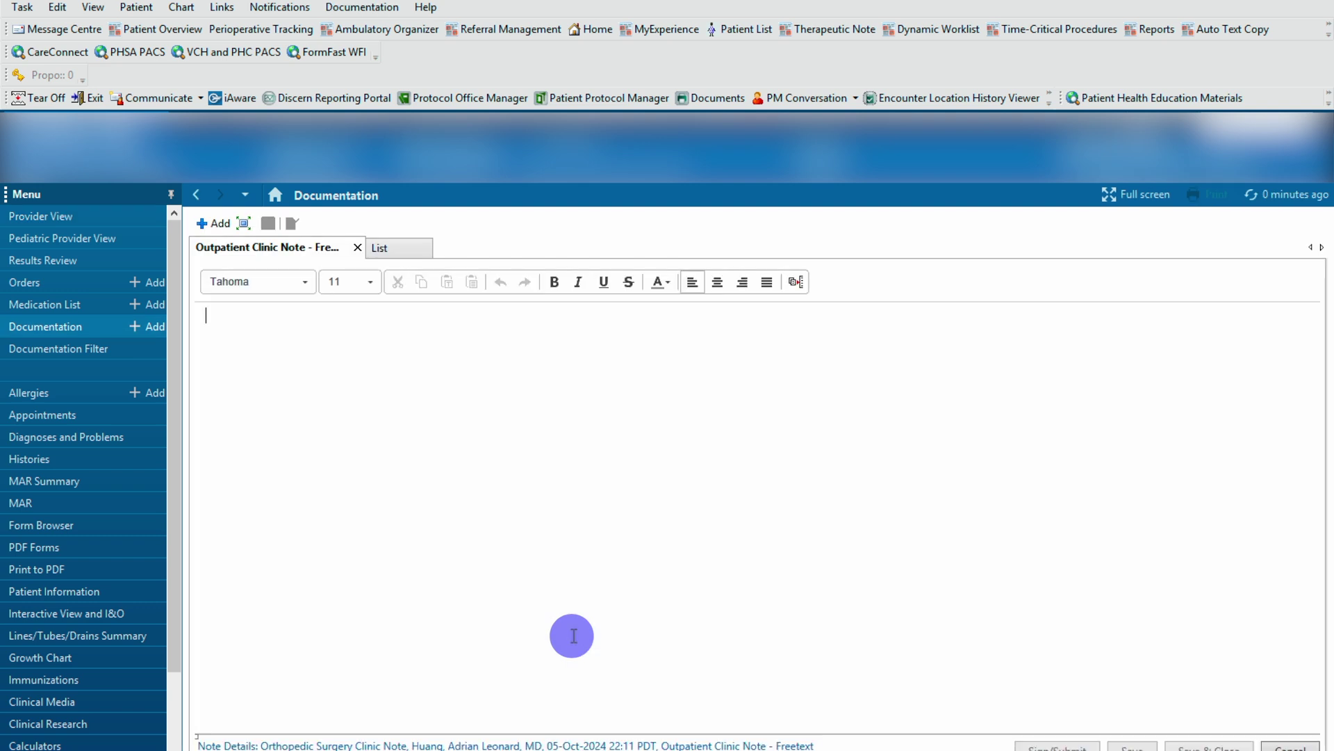
- Type ..cons in the note and expand the ..consultnote auto text into the full consult template
type("..")
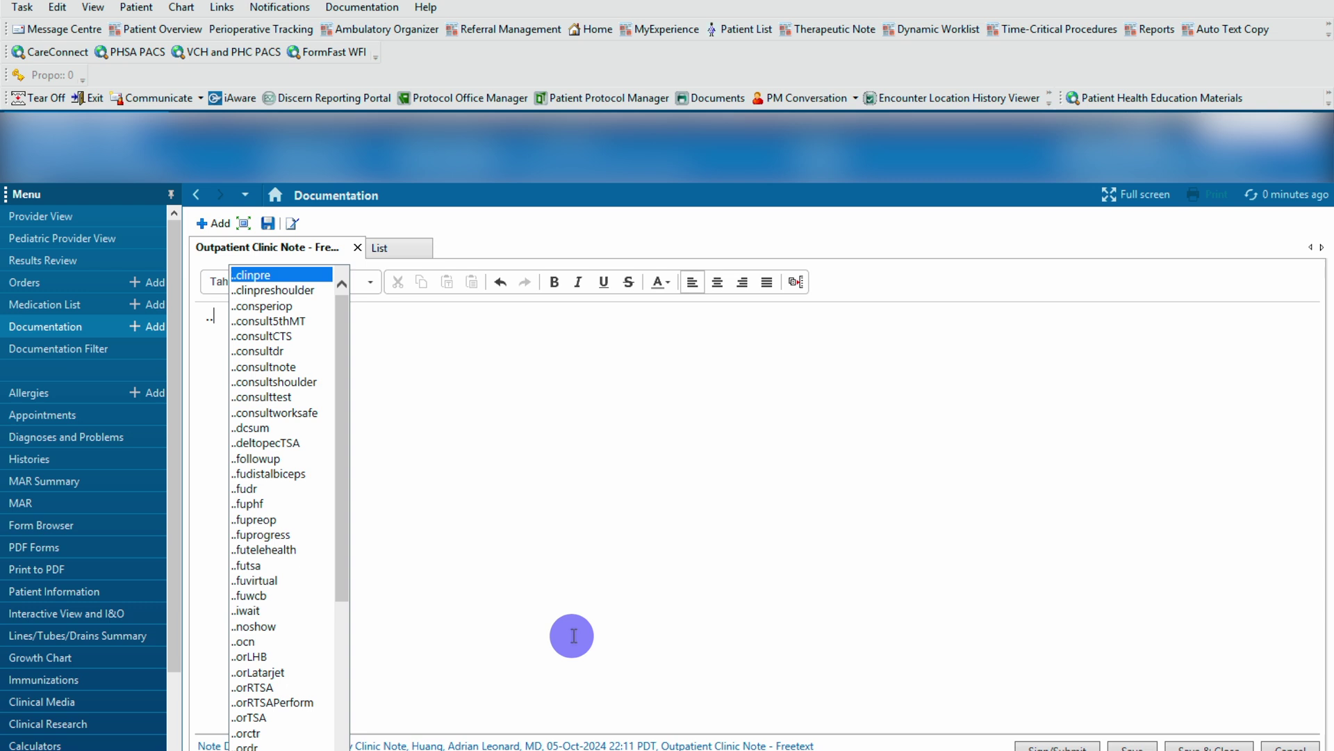
type("cons")
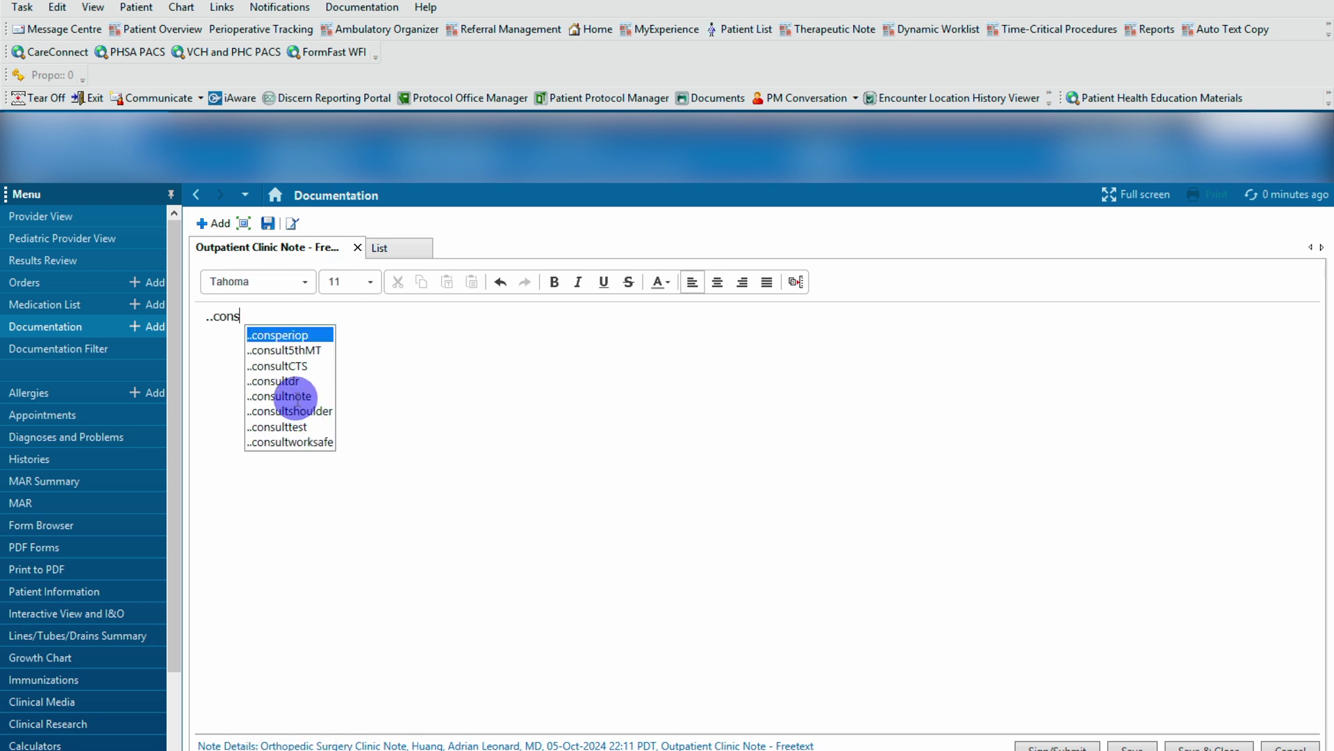
left_click(297, 396)
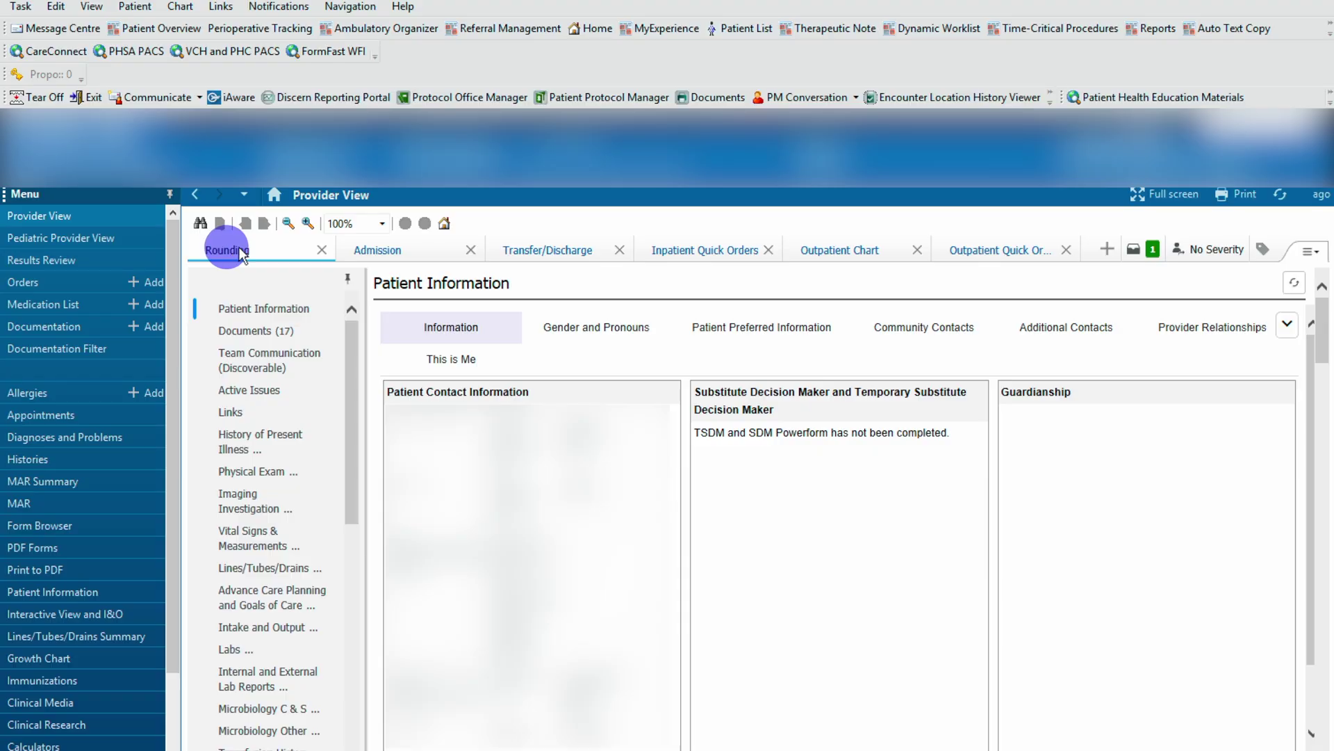
- In Inpatient Quick Orders' New Order Entry, browse Public > Orthopedic Orders > Powerplans > RECON Post-Operative for the Hip and Knee Arthroplasty plan
left_click(692, 252)
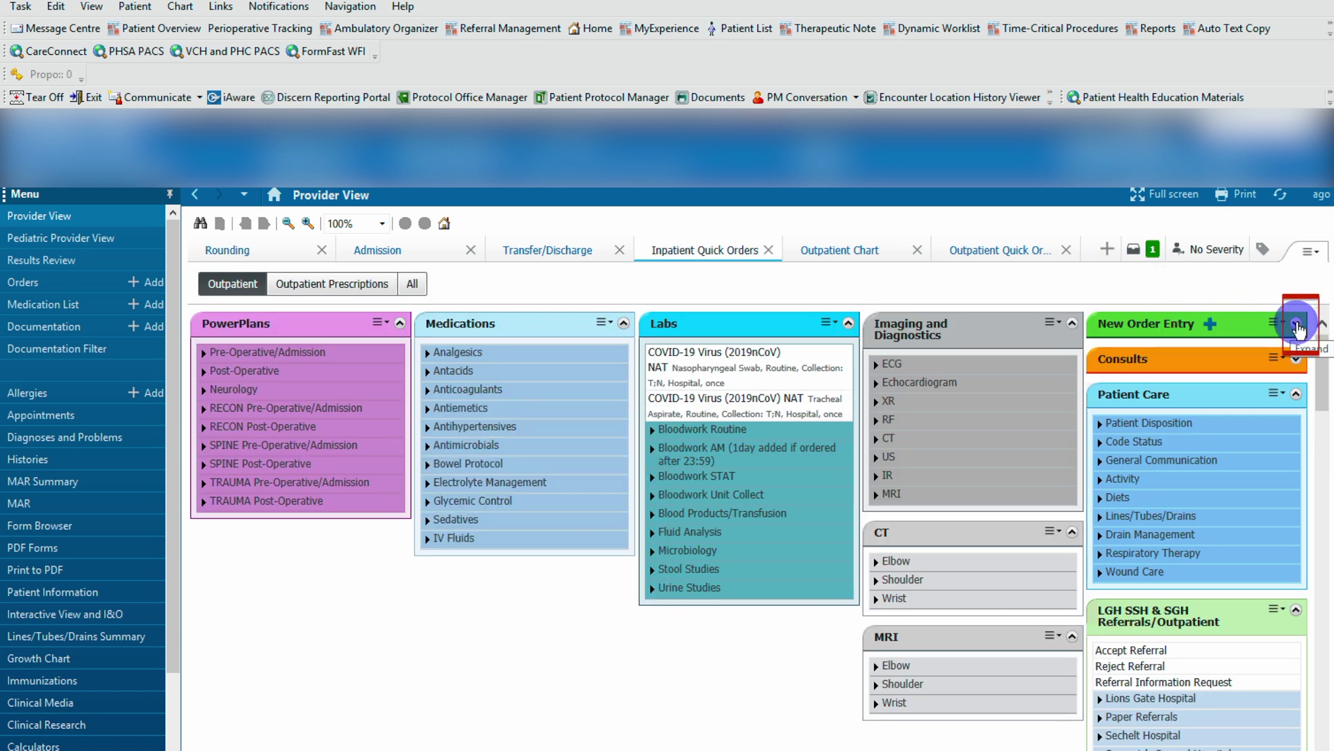
left_click(1297, 324)
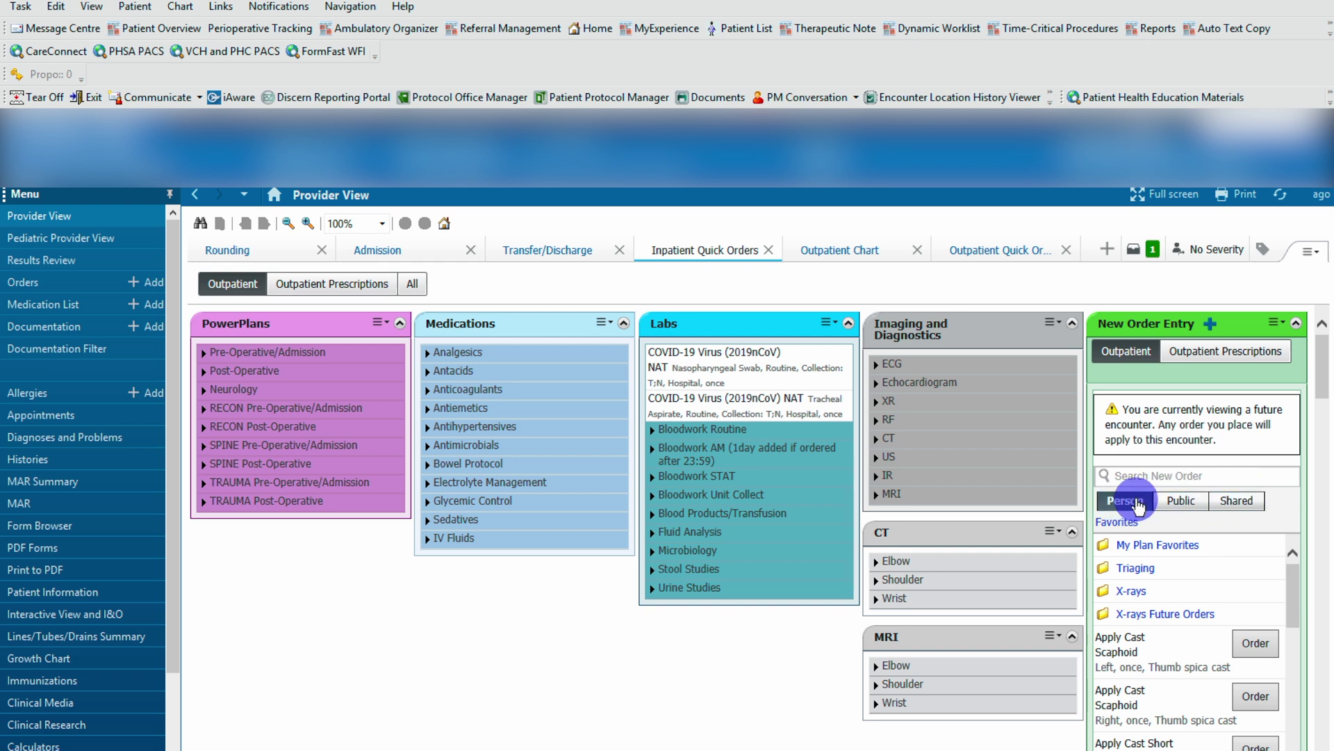
left_click(1176, 502)
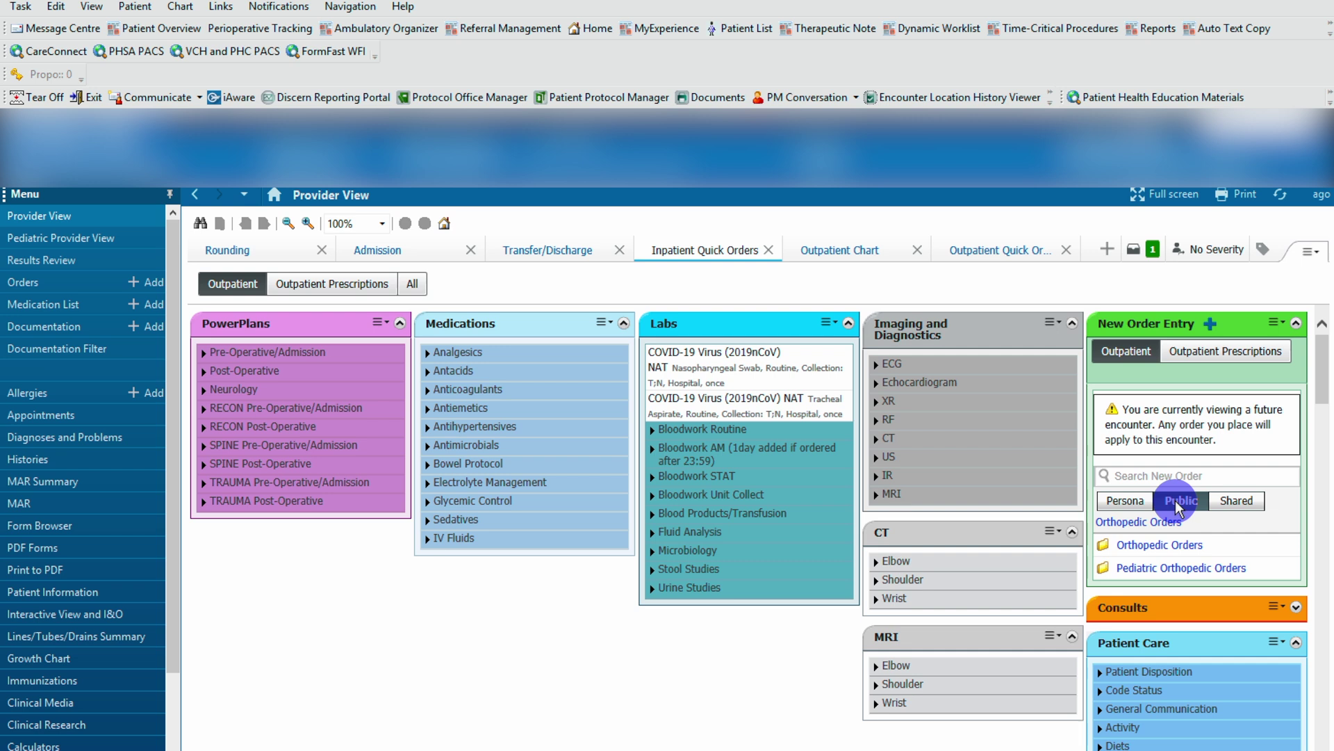
left_click(1244, 504)
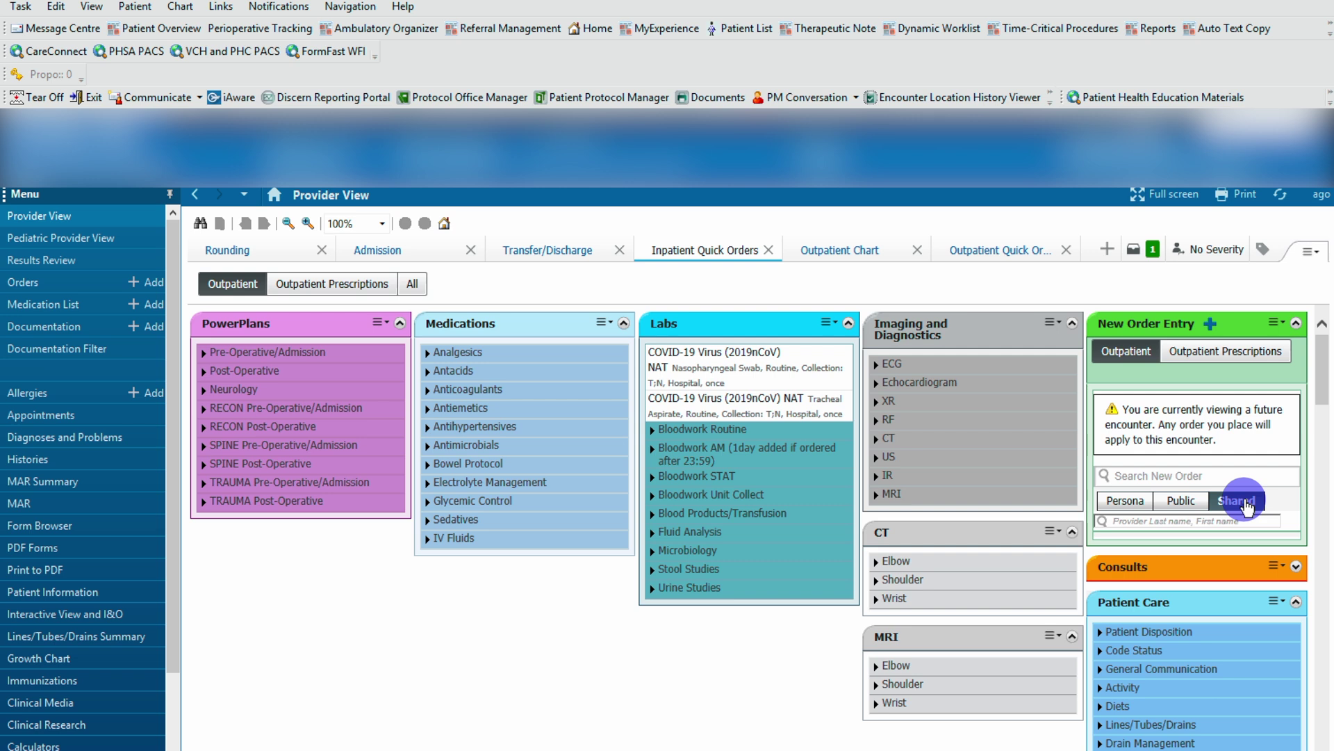
left_click(1187, 503)
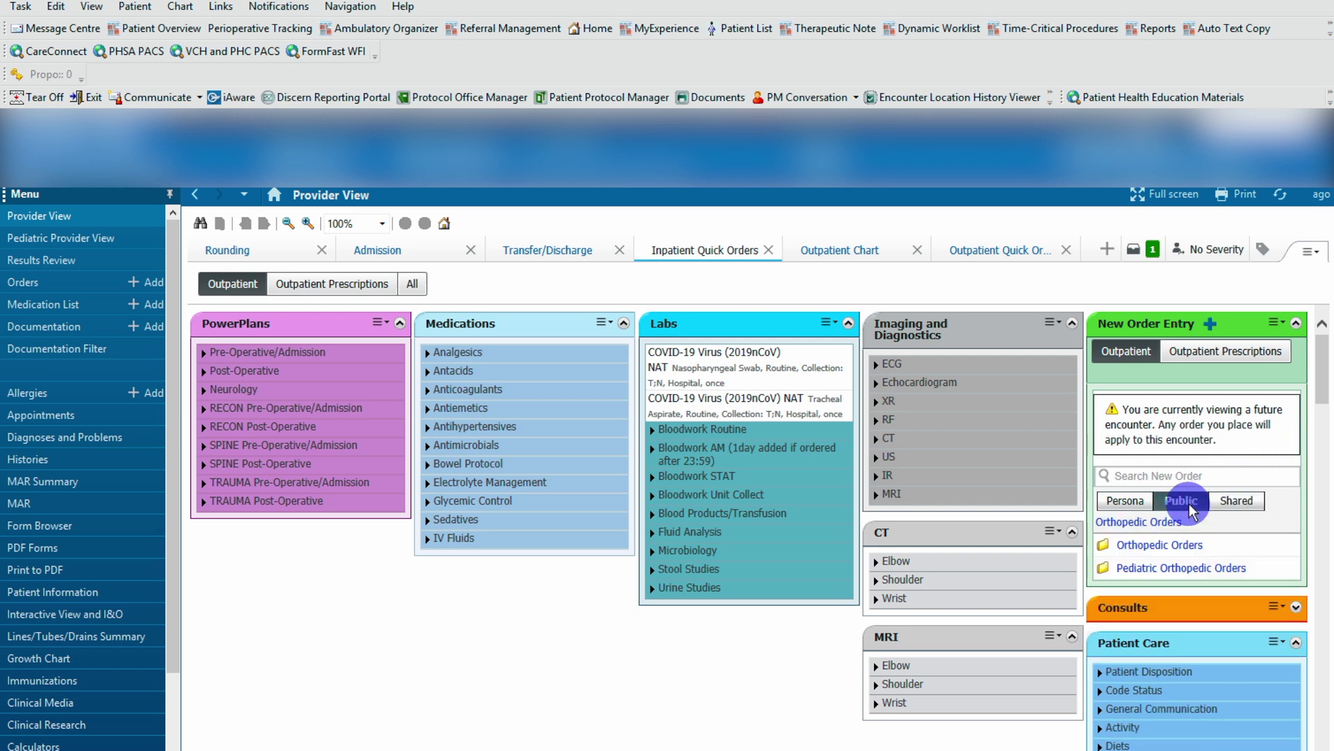
left_click(1159, 545)
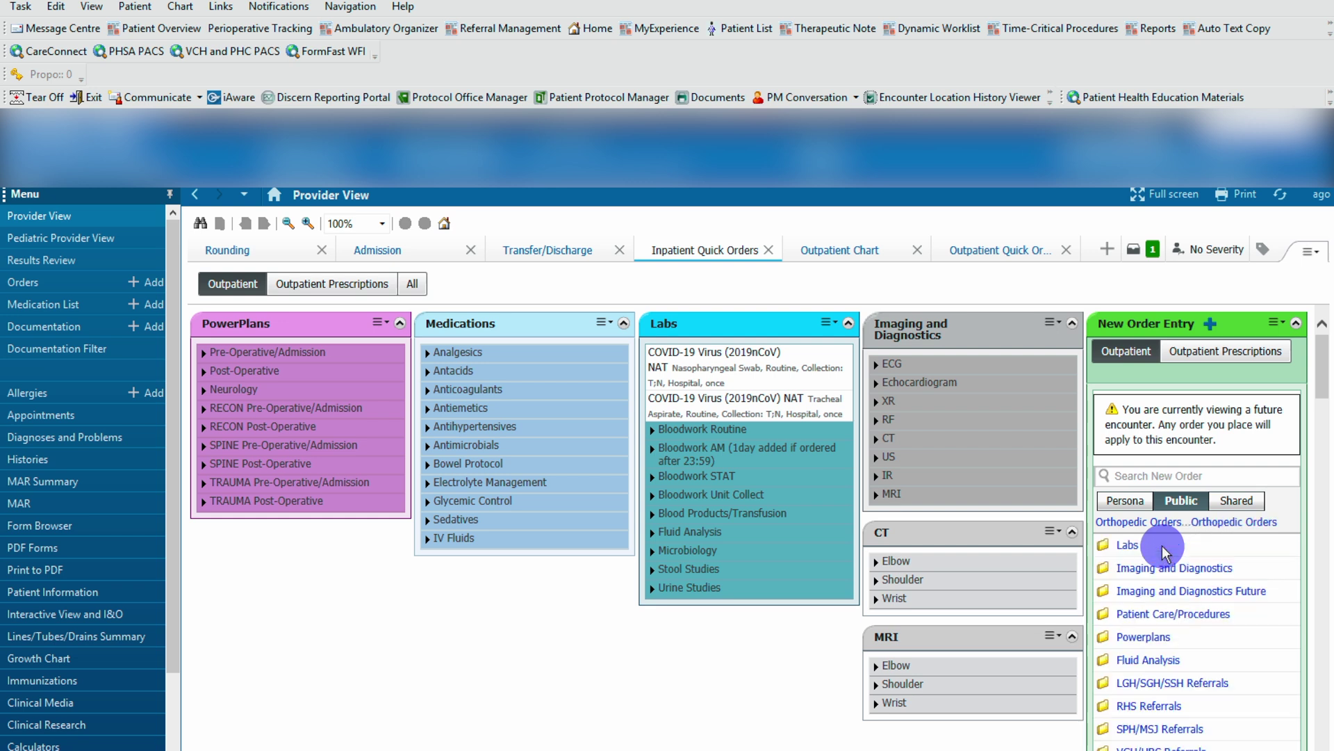
left_click(1158, 636)
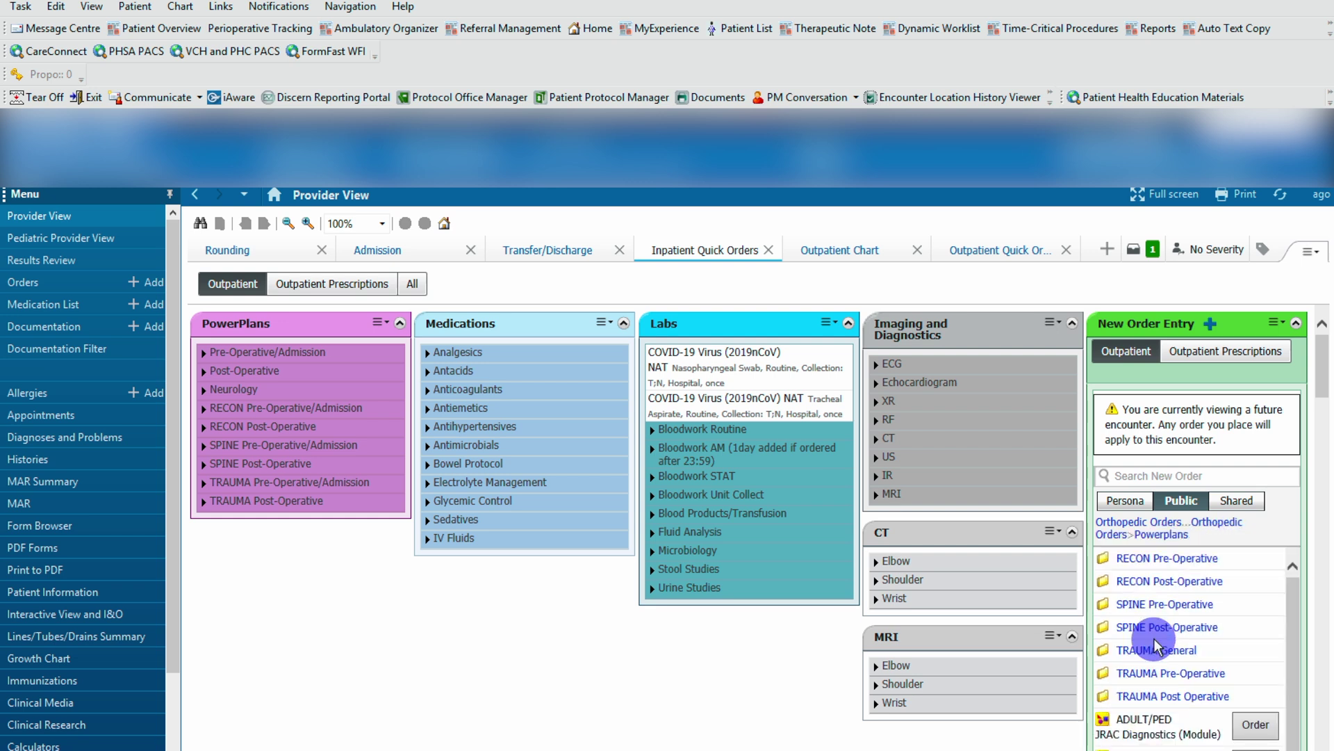
left_click(1192, 583)
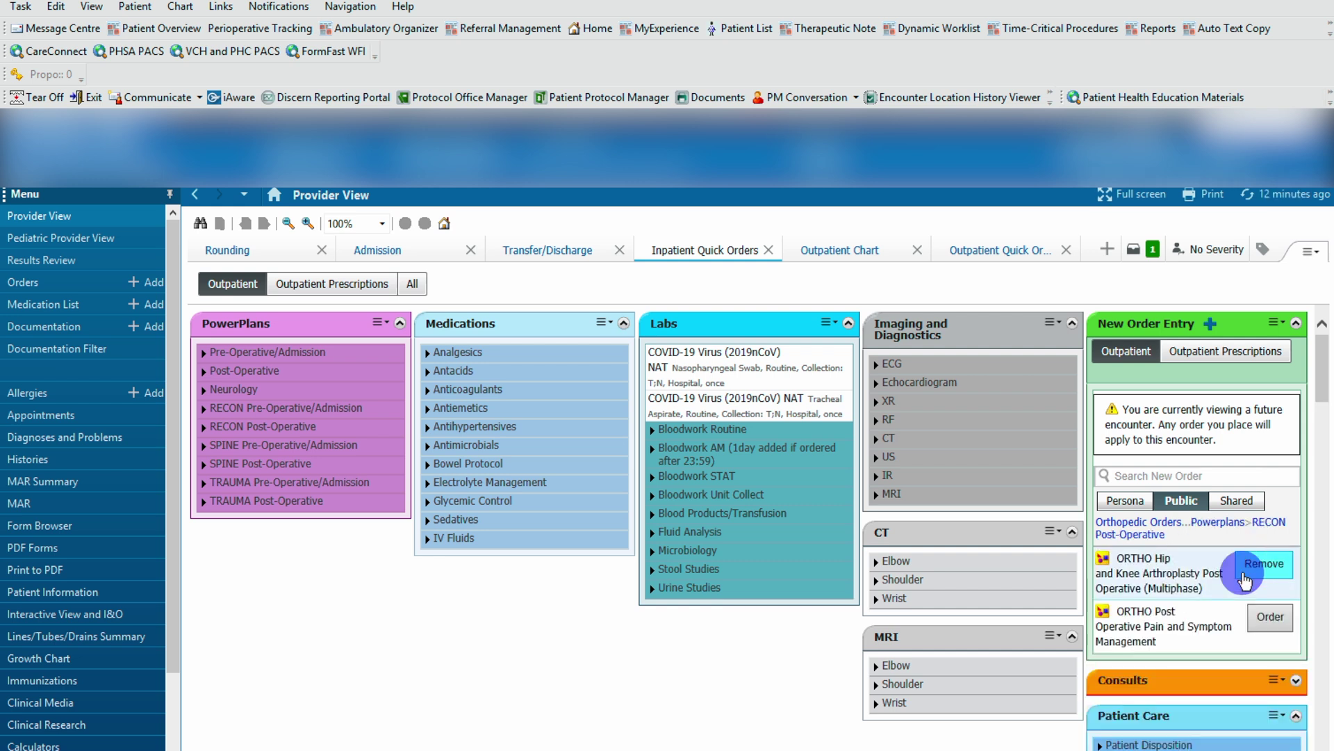
- From Orders for Signature > Modify Details, save the ORTHO Hip and Knee Arthroplasty plan as My Favorite
left_click(1135, 252)
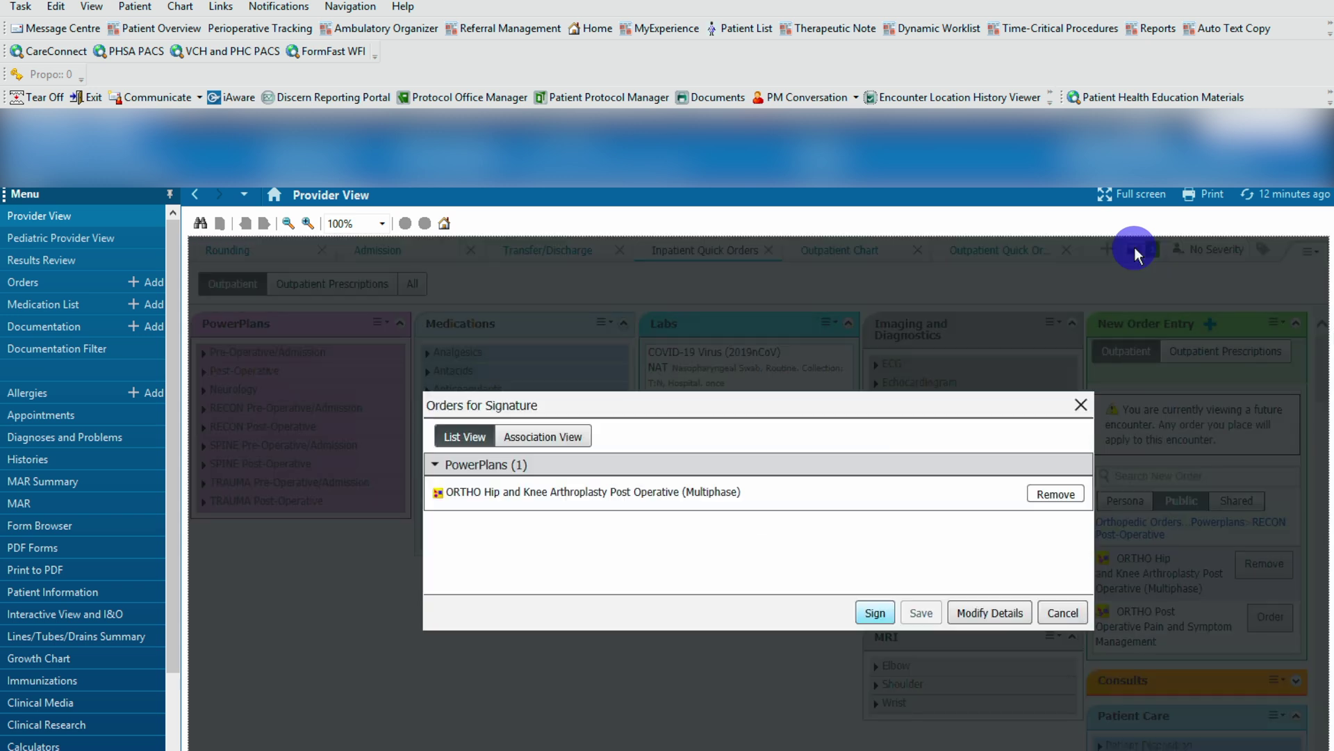
left_click(990, 613)
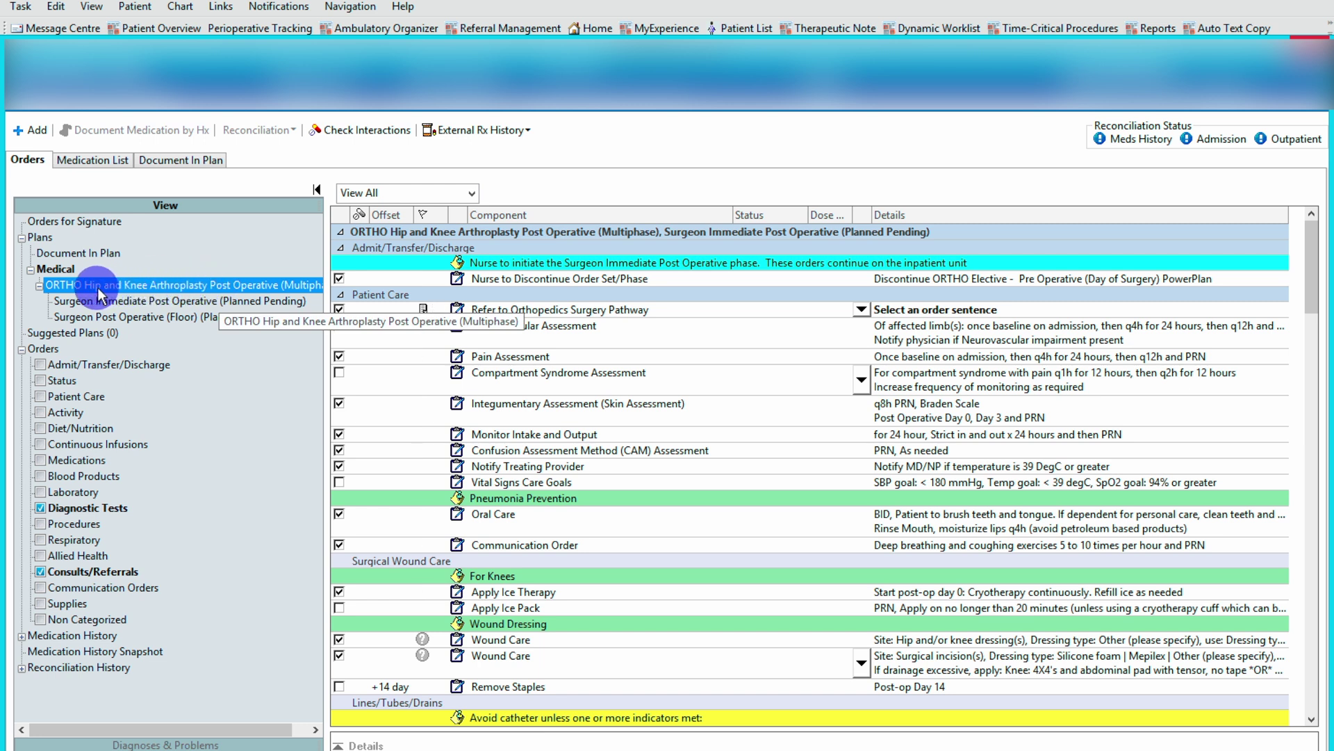
right_click(179, 287)
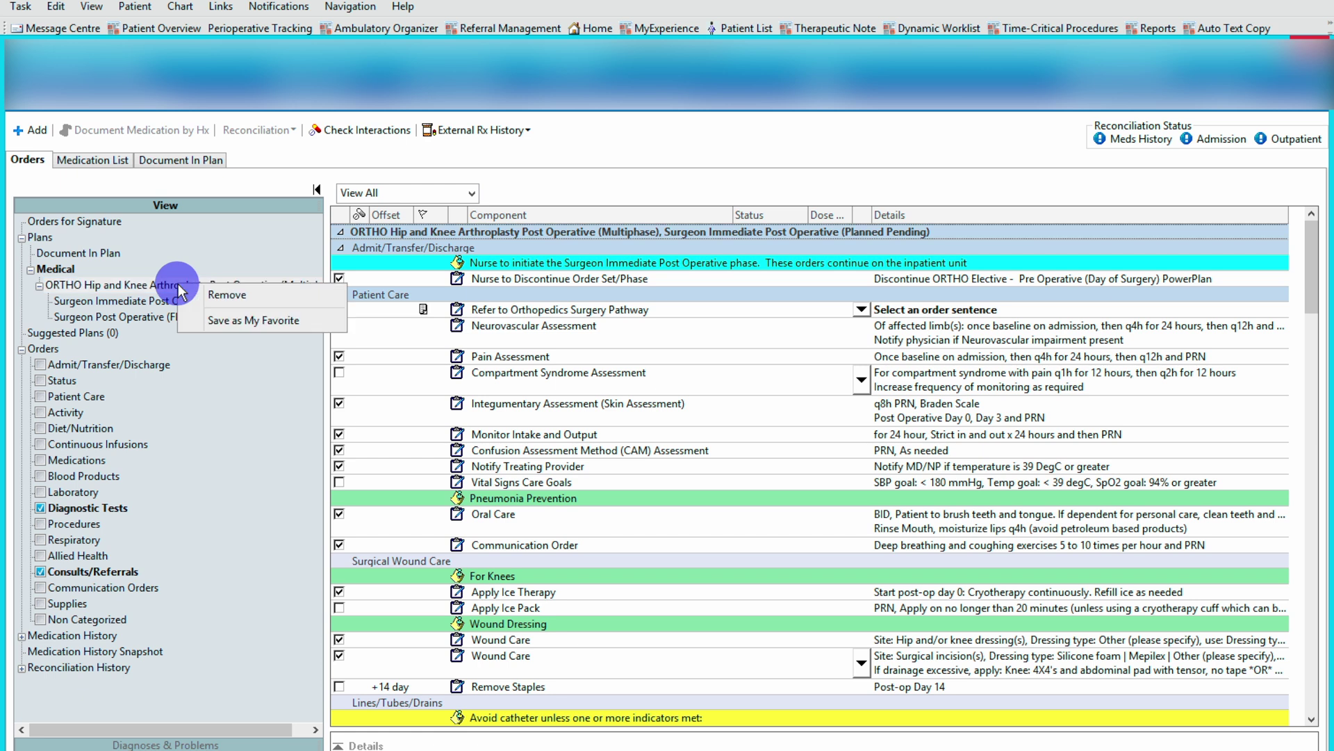
left_click(231, 321)
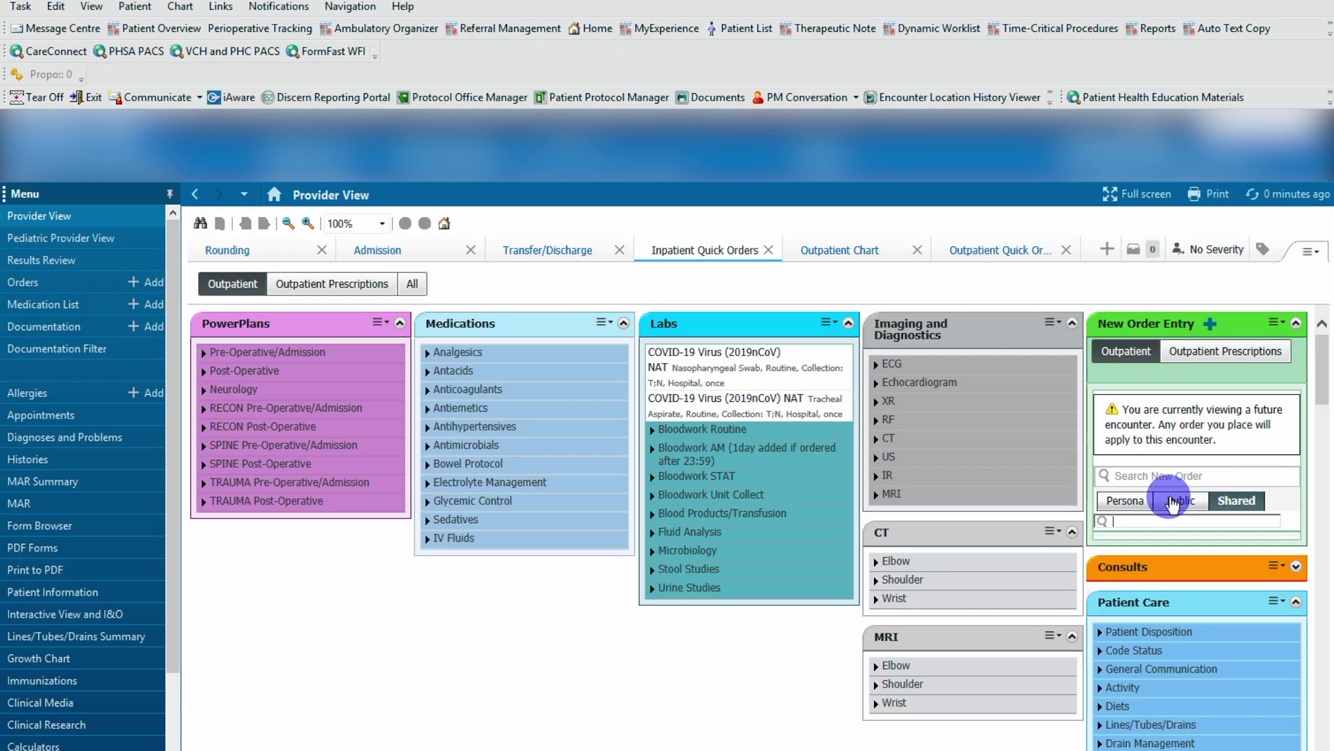
- In New Order Entry, open Shared and load the other provider's favorites by searching their name
left_click(1181, 501)
left_click(1239, 502)
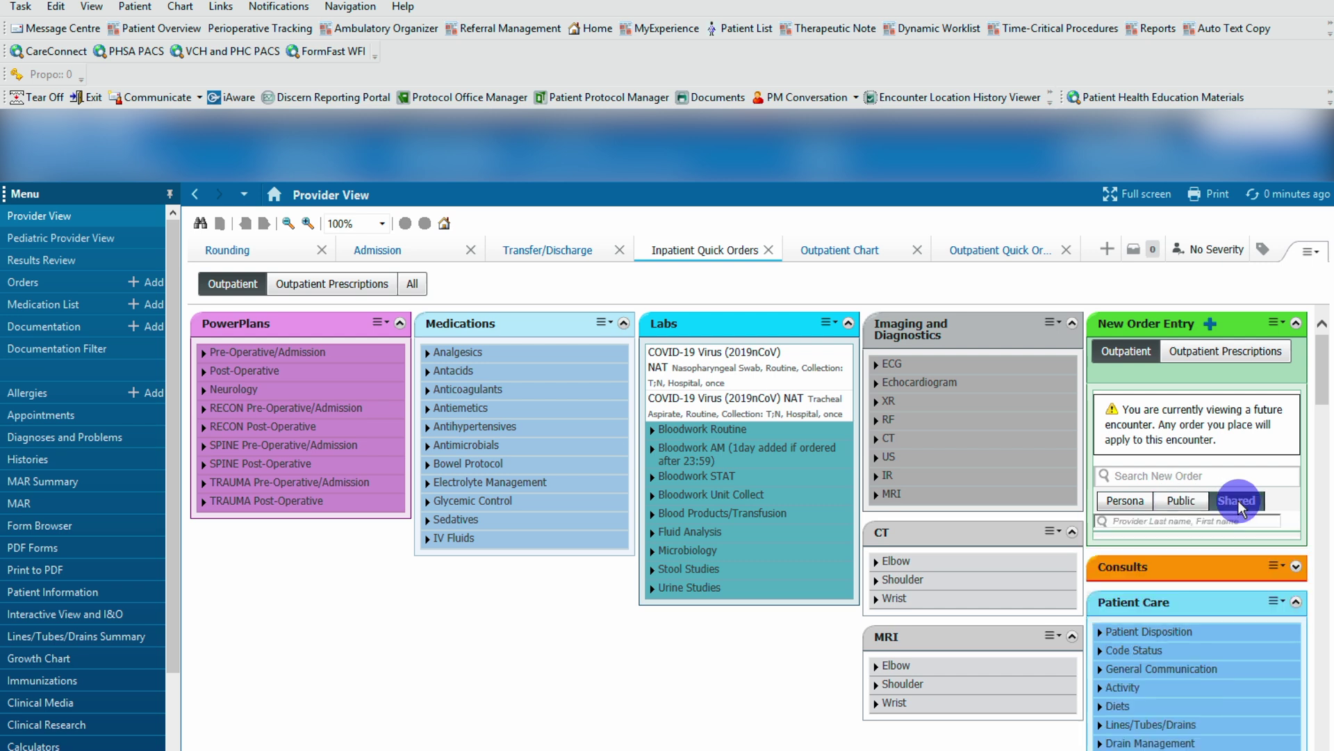
left_click(1200, 520)
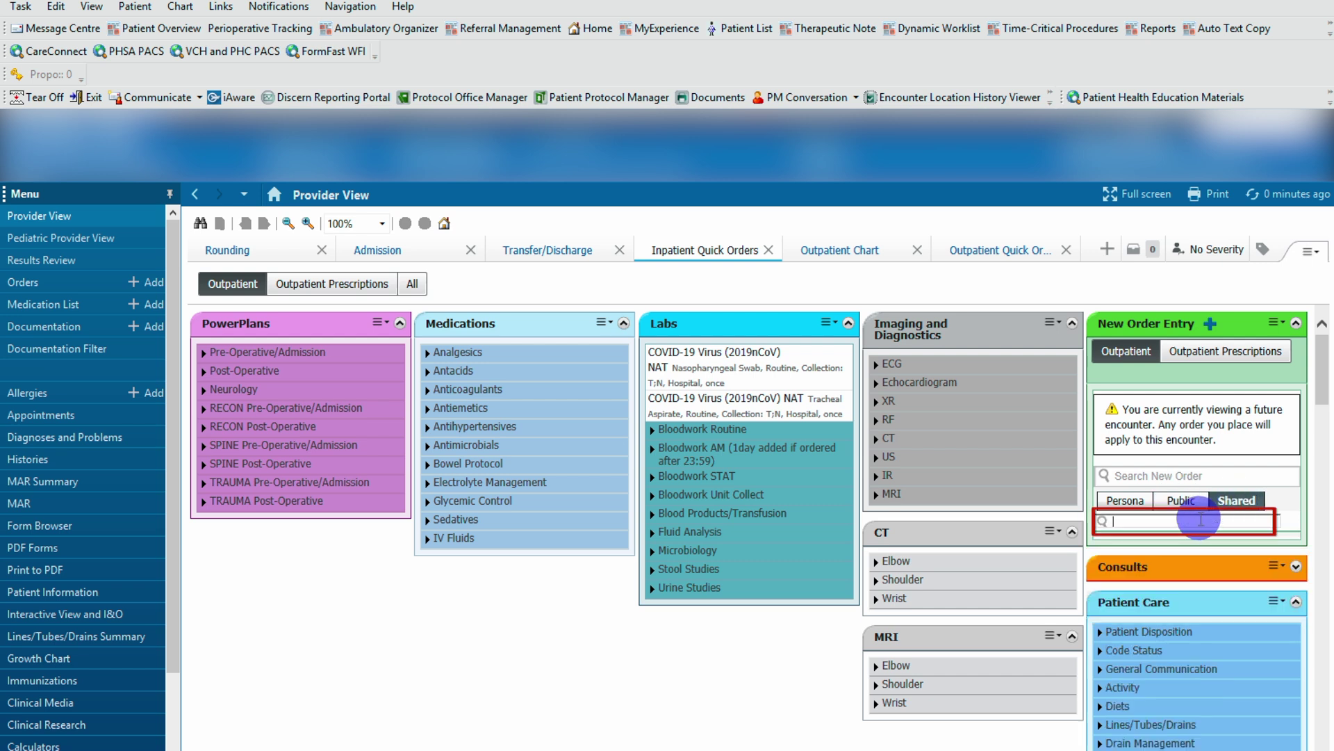
type("huang, a")
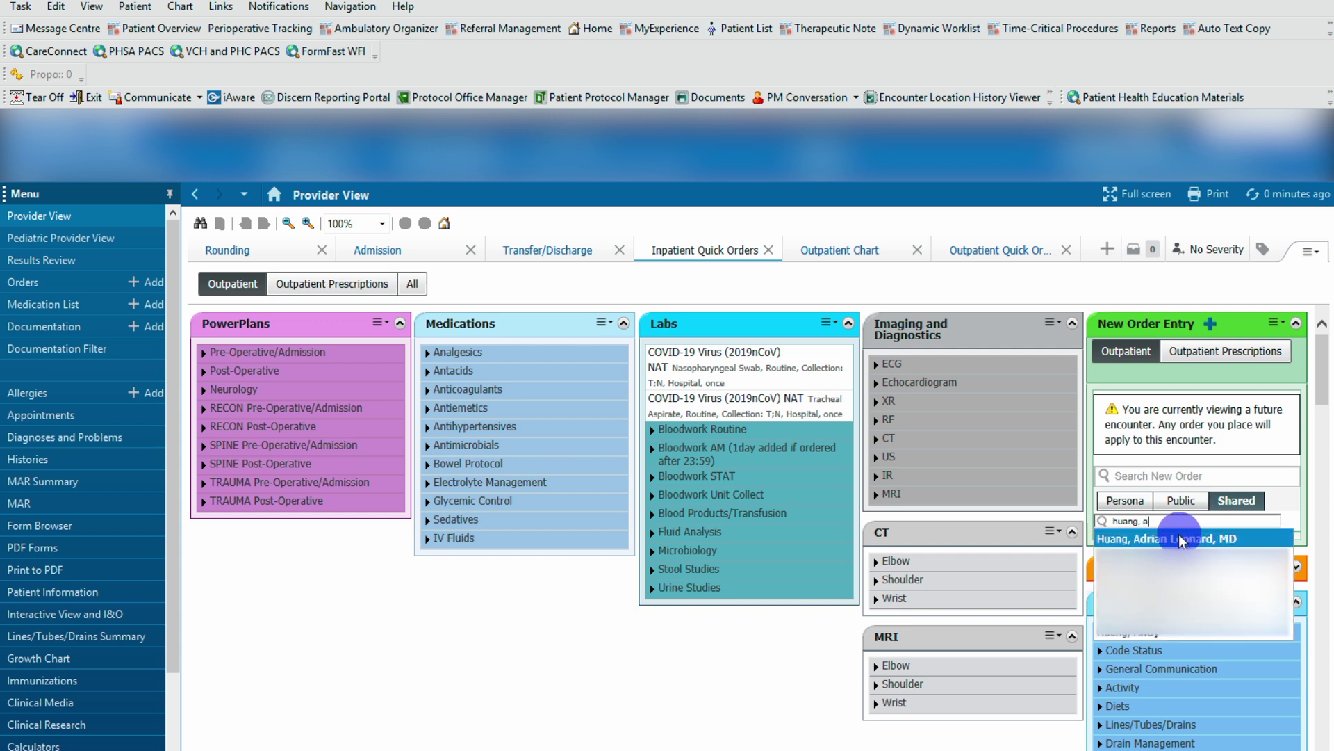
left_click(1181, 536)
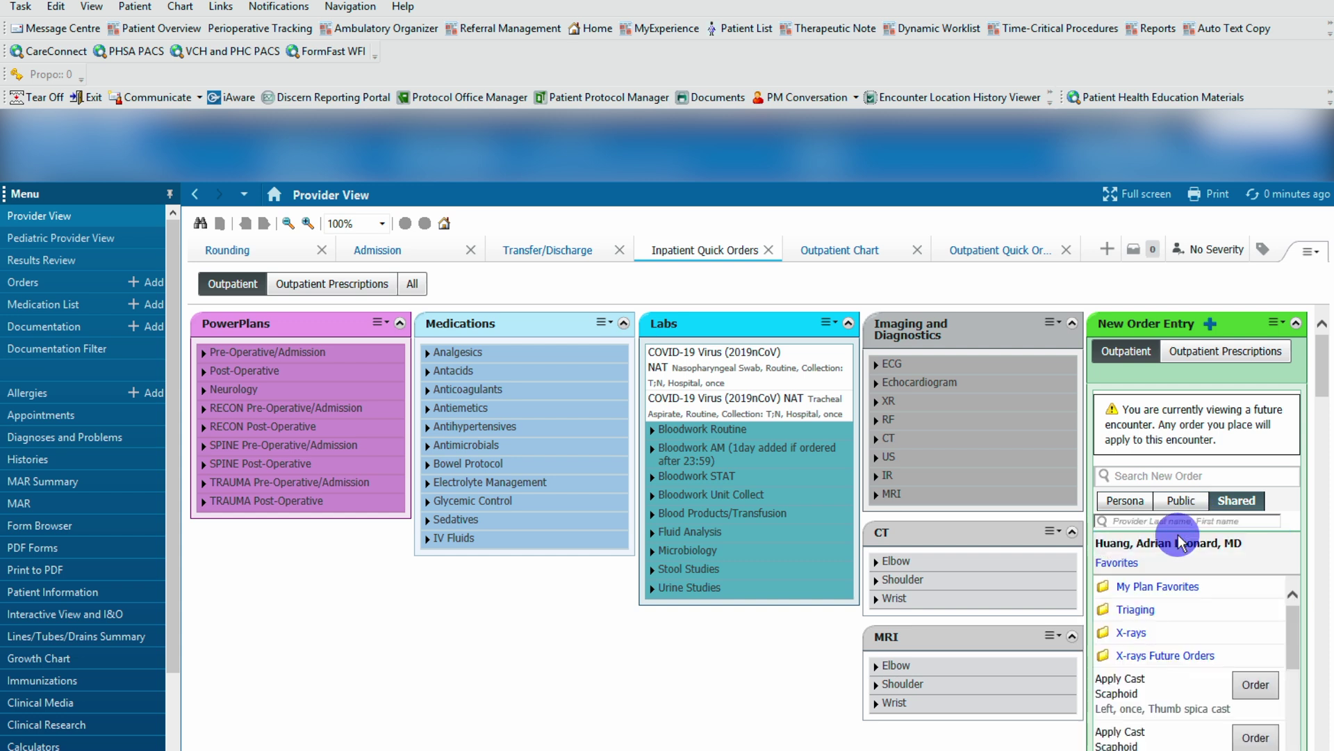
- From their My Plan Favorites, order the ORTHO Day Surgery AH LEFT WRIST UPDATED plan
left_click(1164, 588)
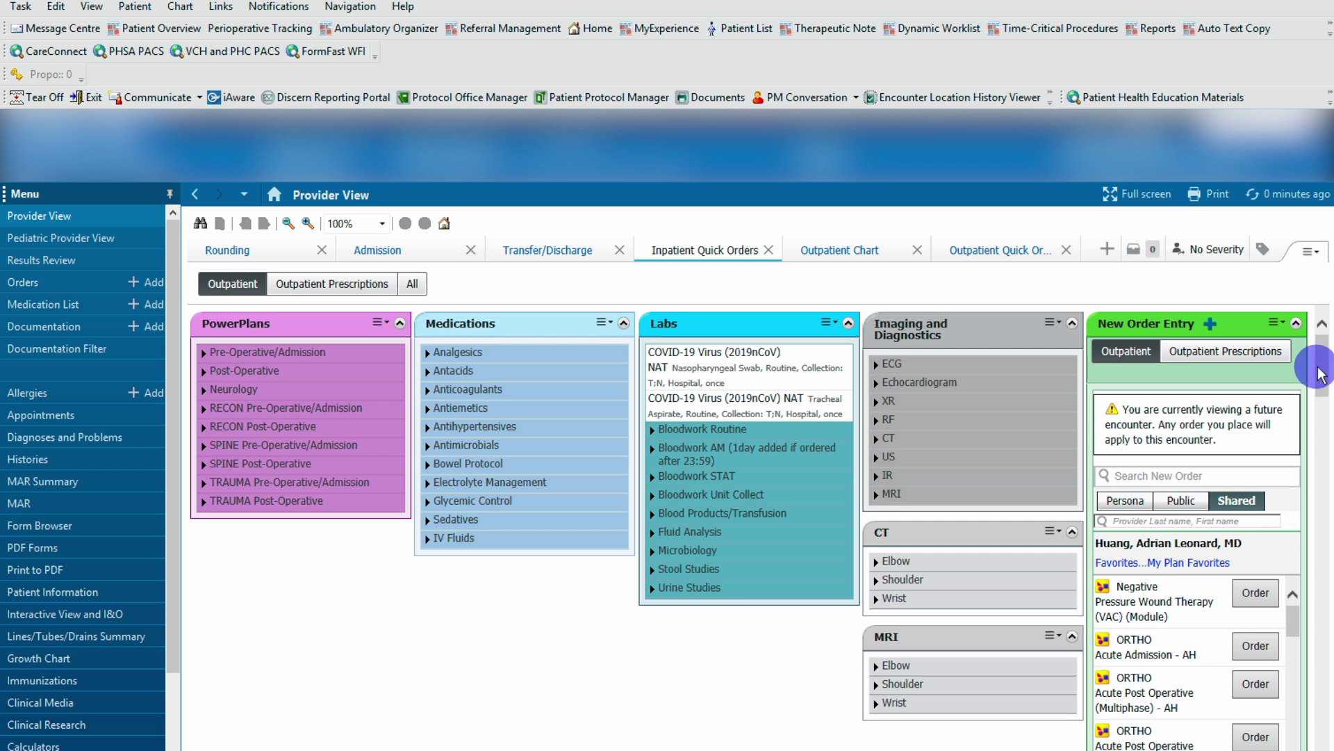
left_click_drag(1321, 369, 1314, 405)
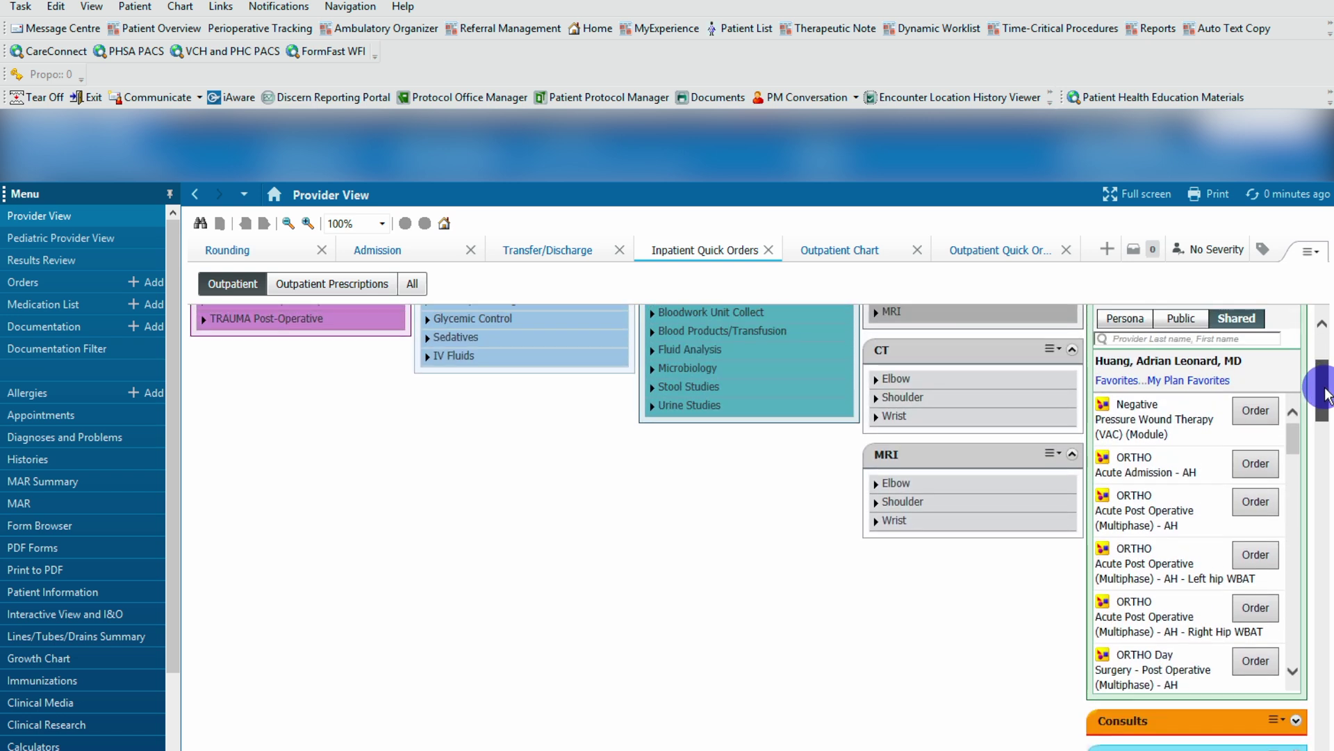
left_click_drag(1296, 435, 1286, 462)
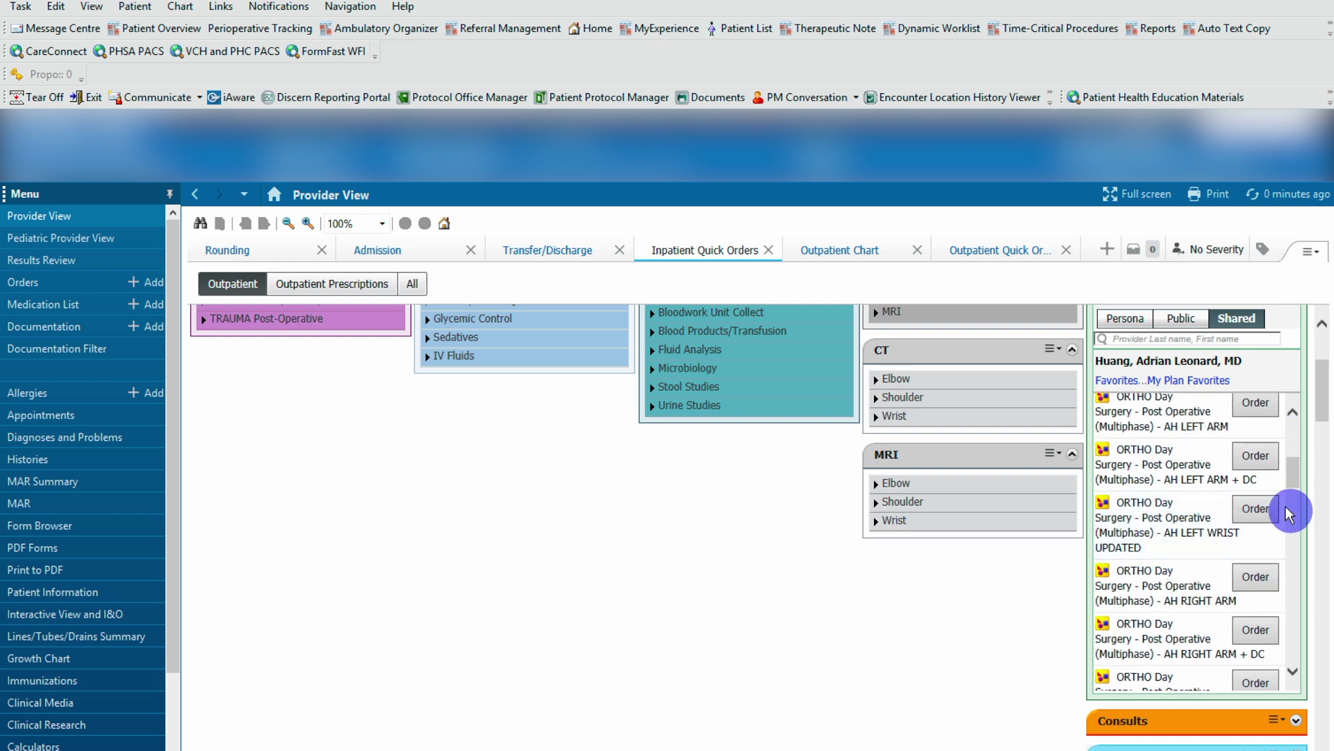
left_click(1255, 509)
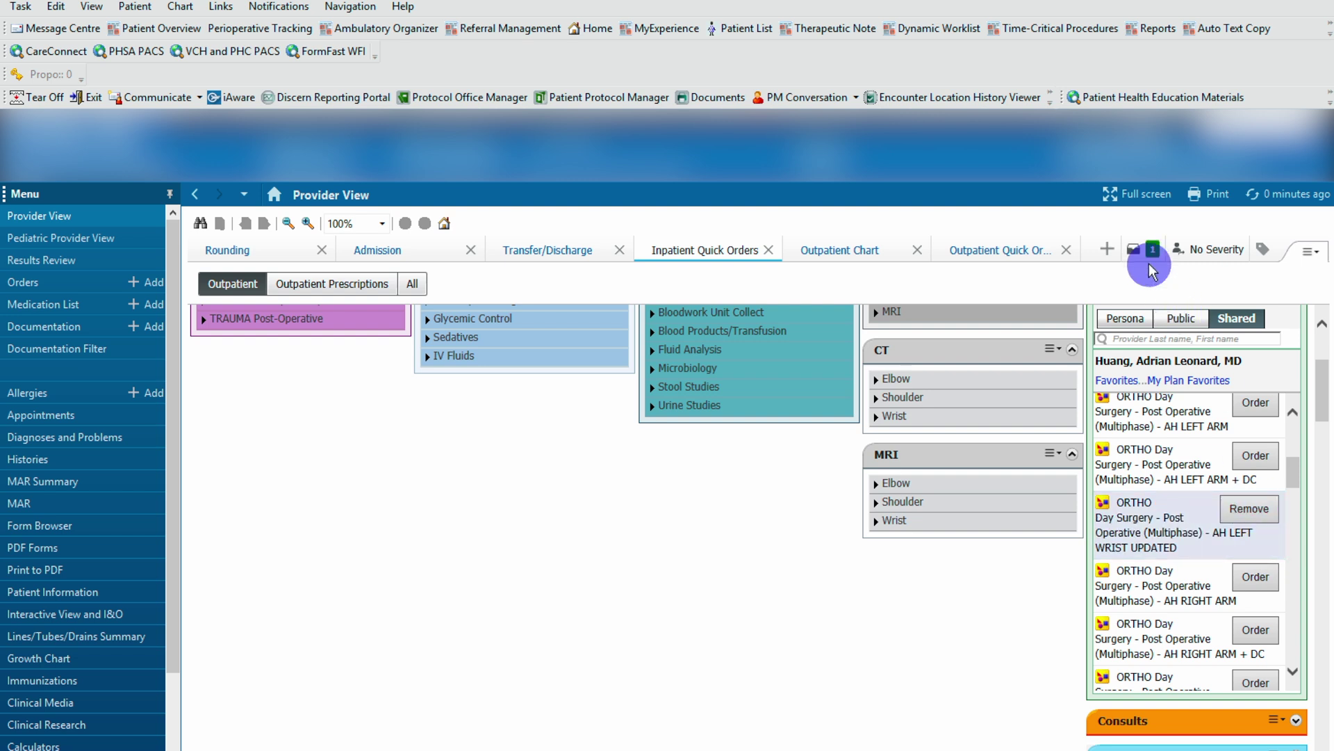
- Open the LEFT WRIST UPDATED plan's details and choose Save as My Favorite, keeping its existing name
left_click(1134, 250)
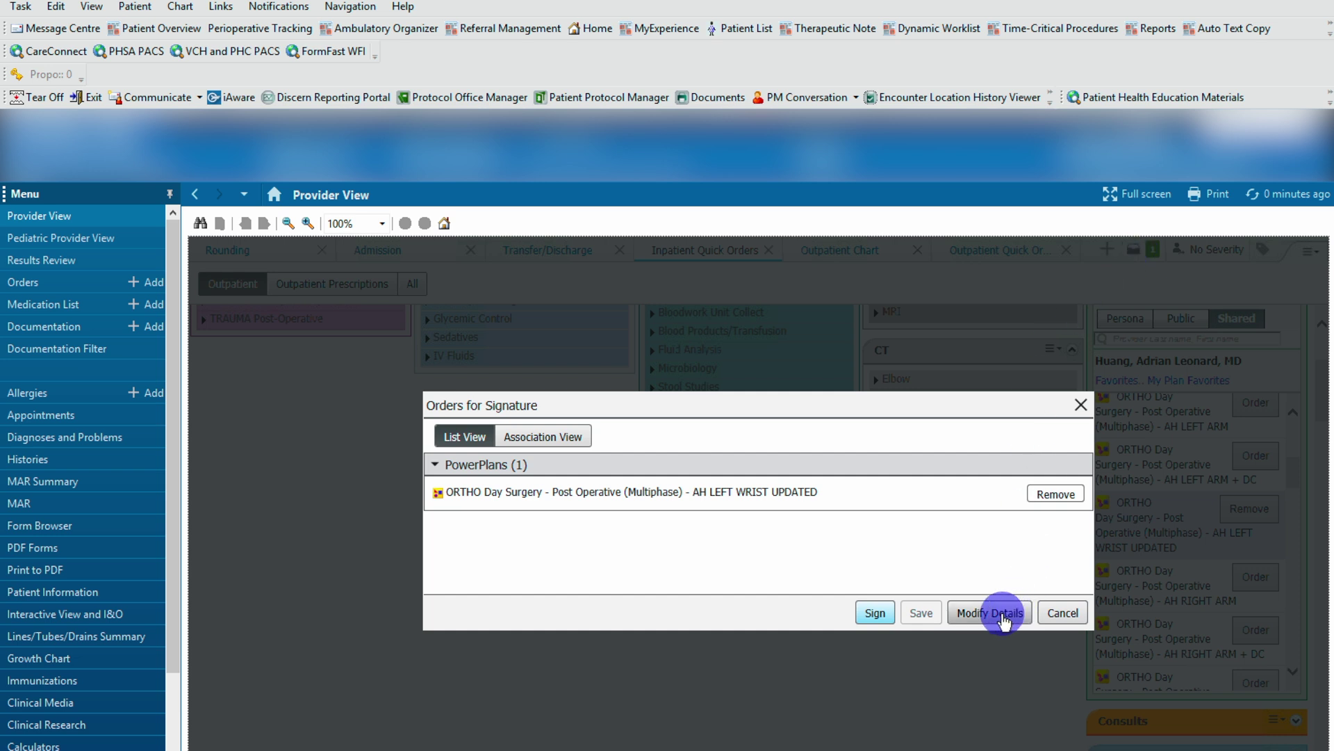
left_click(1003, 615)
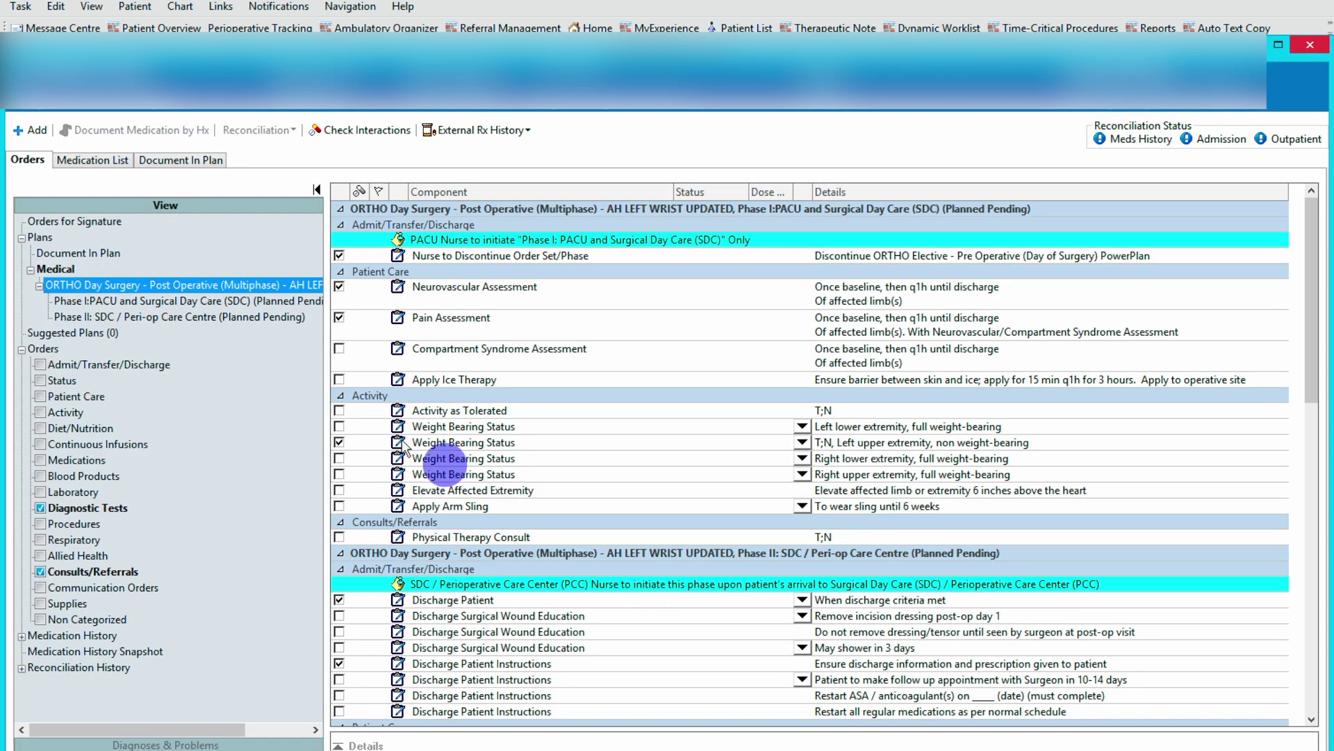
right_click(188, 290)
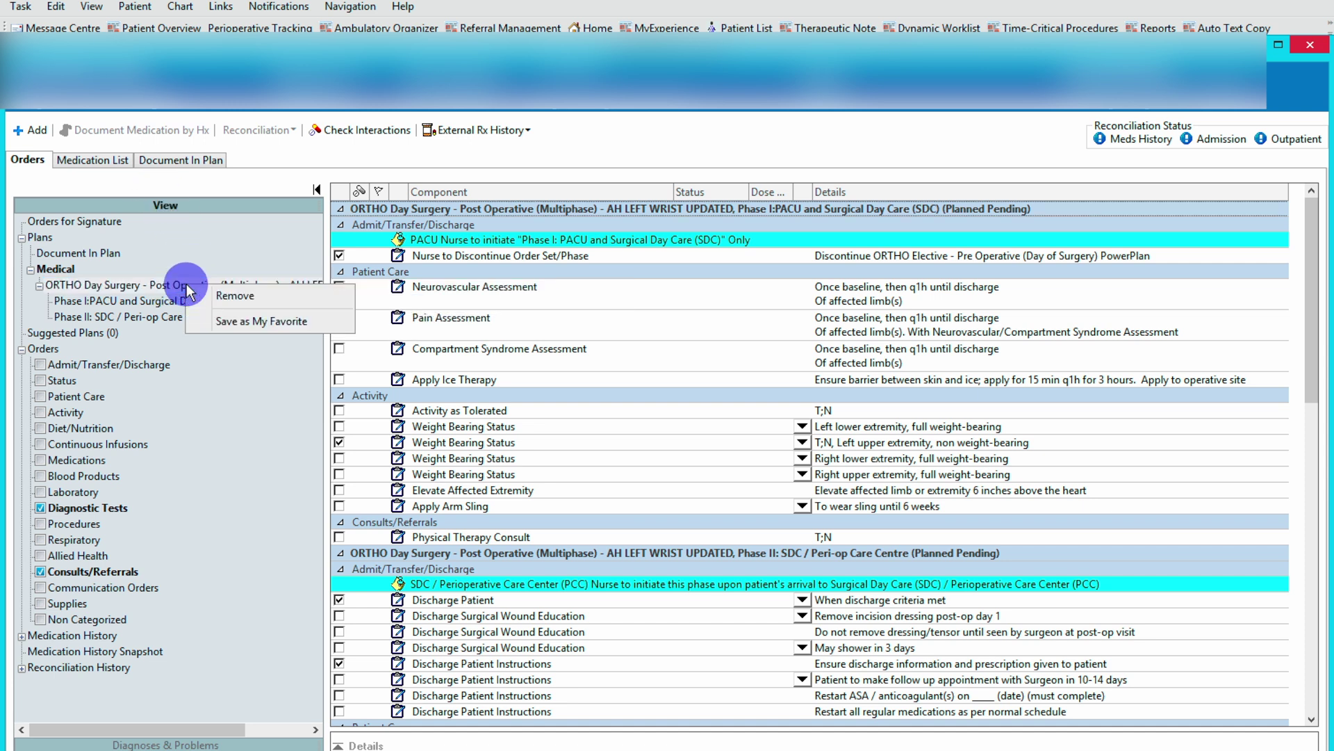
left_click(259, 319)
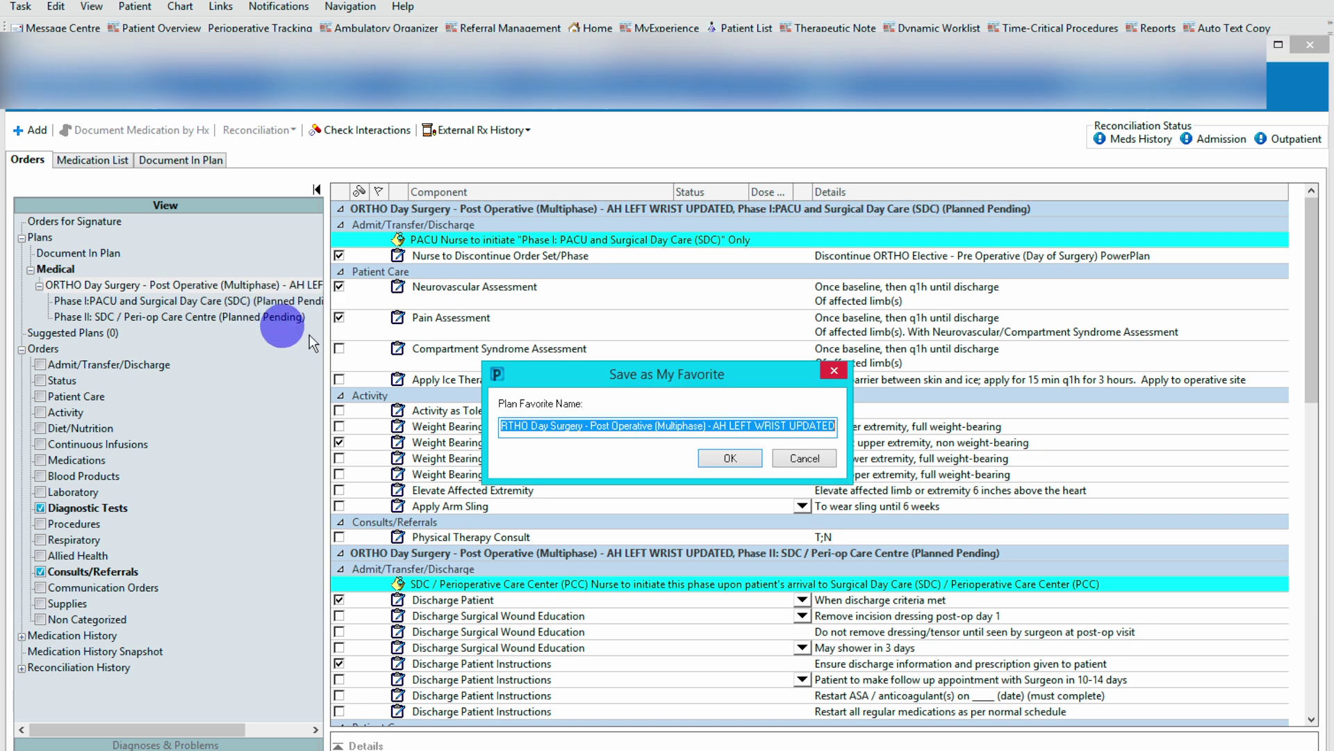